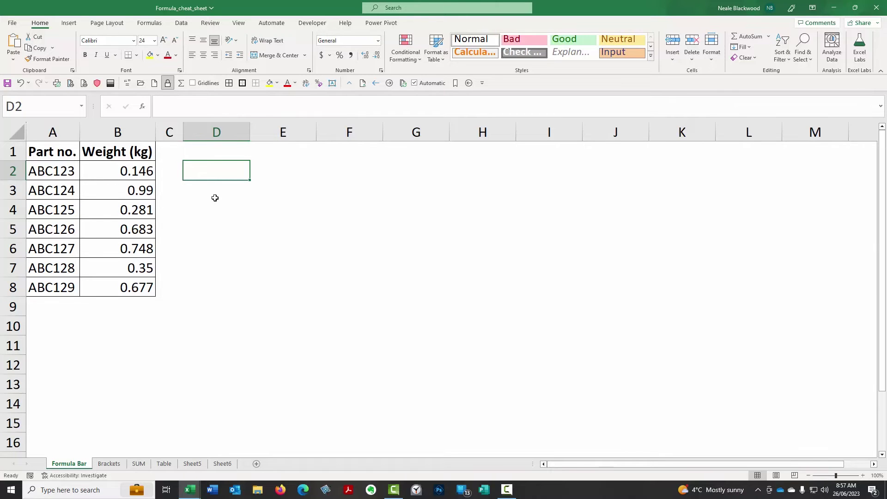
{"action": "type", "text": "="}
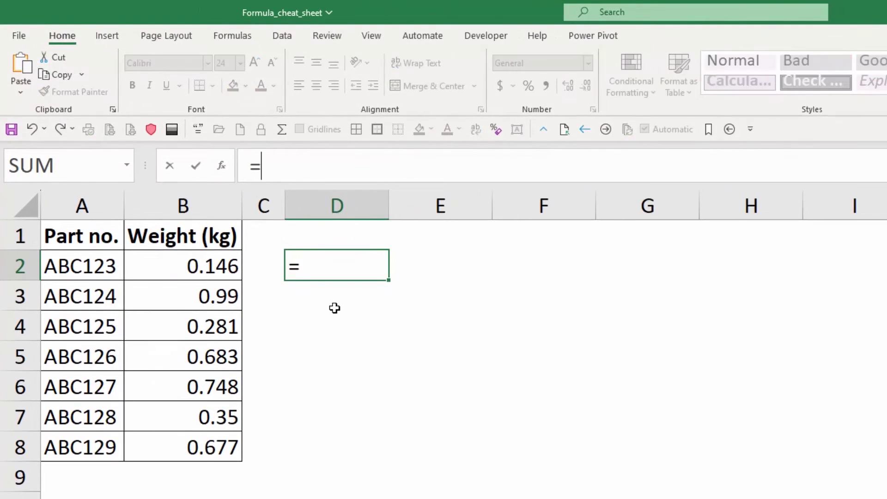
{"action": "type", "text": "10"}
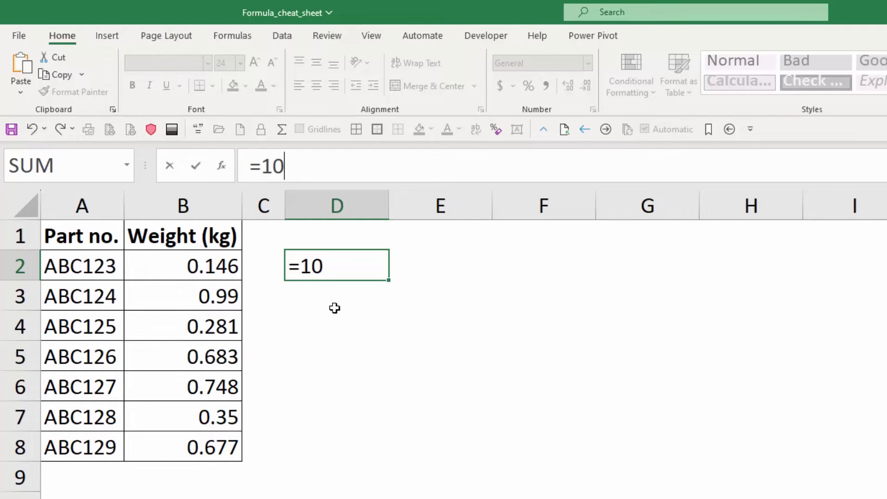
{"action": "type", "text": "+5"}
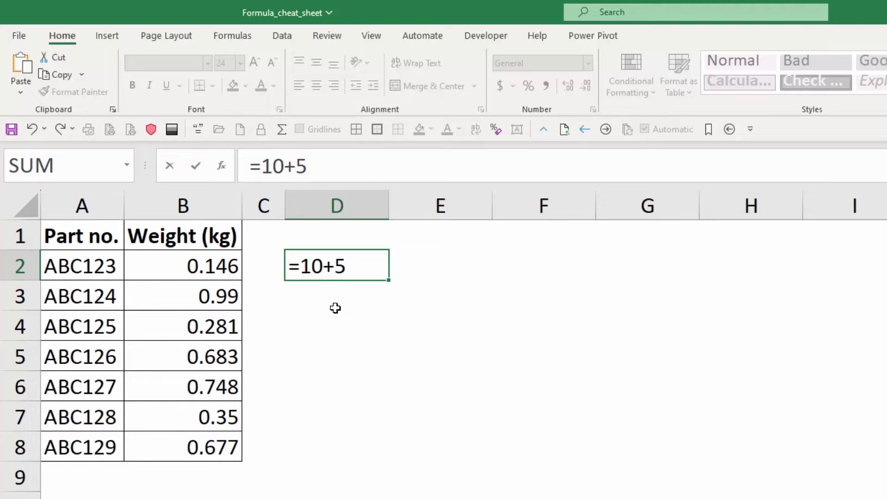
Confirm =10+5 in D2 showing 15 and reselect it to check the formula.
{"action": "key", "text": "Return"}
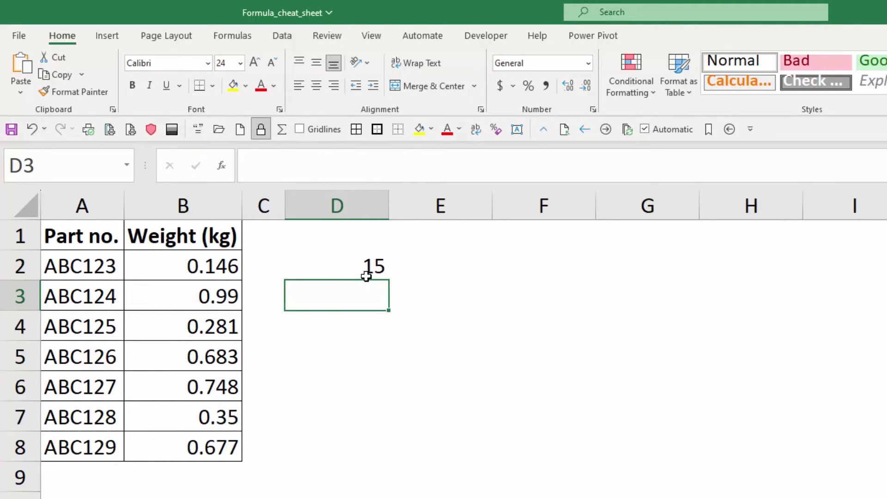
{"action": "left_click", "coordinate": [367, 275]}
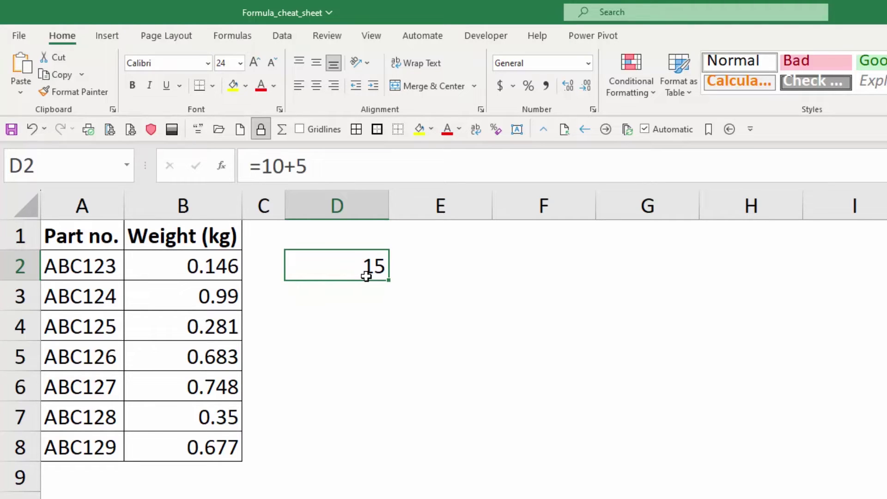
{"action": "key", "text": "Down"}
{"action": "key", "text": "Down"}
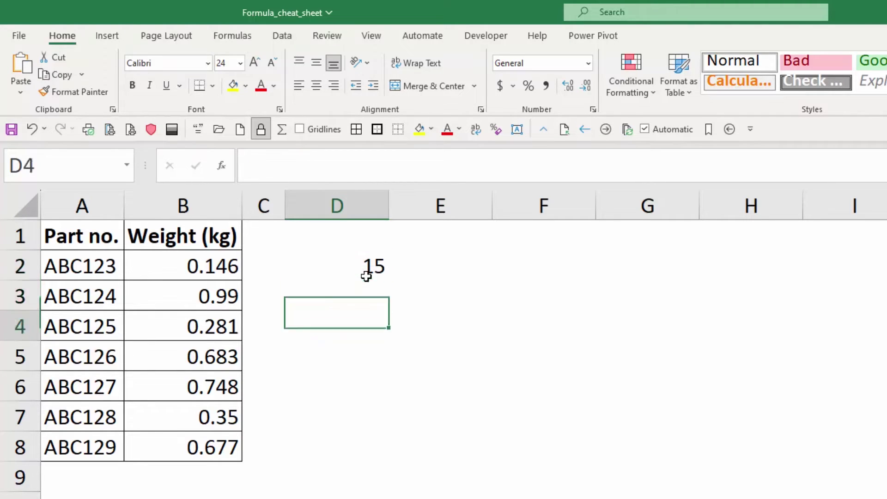
Enter a SUM of the weights B2:B8 in B9, giving 3.875.
{"action": "key", "text": "Down"}
{"action": "key", "text": "Down"}
{"action": "key", "text": "Down"}
{"action": "key", "text": "Down"}
{"action": "key", "text": "Down"}
{"action": "key", "text": "Left"}
{"action": "key", "text": "Left"}
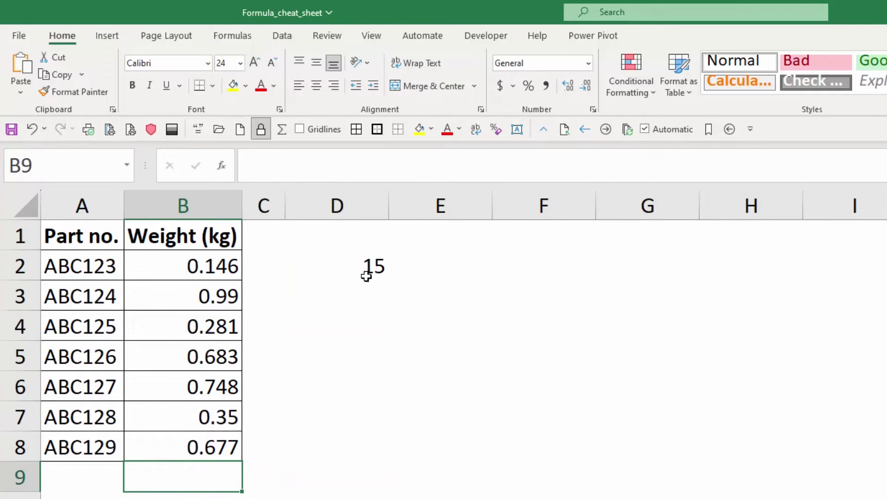
{"action": "type", "text": "=su"}
{"action": "key", "text": "Tab"}
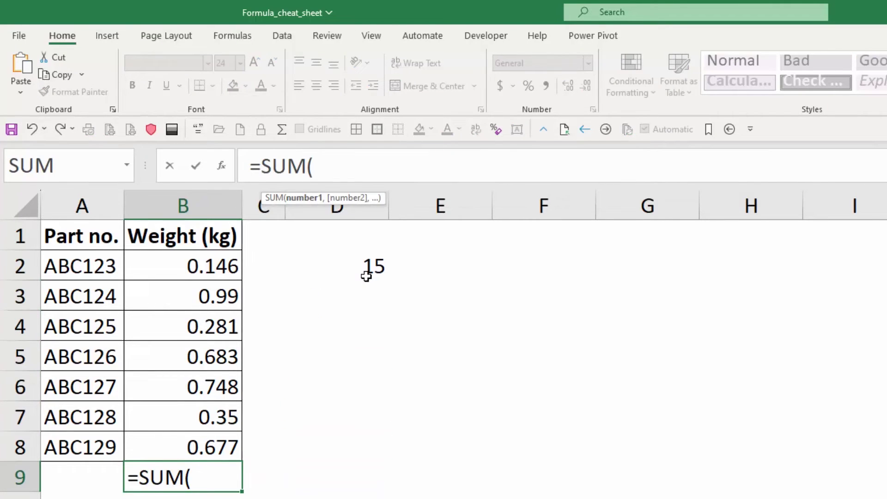
{"action": "key", "text": "Up"}
{"action": "key", "text": "ctrl+shift+Up"}
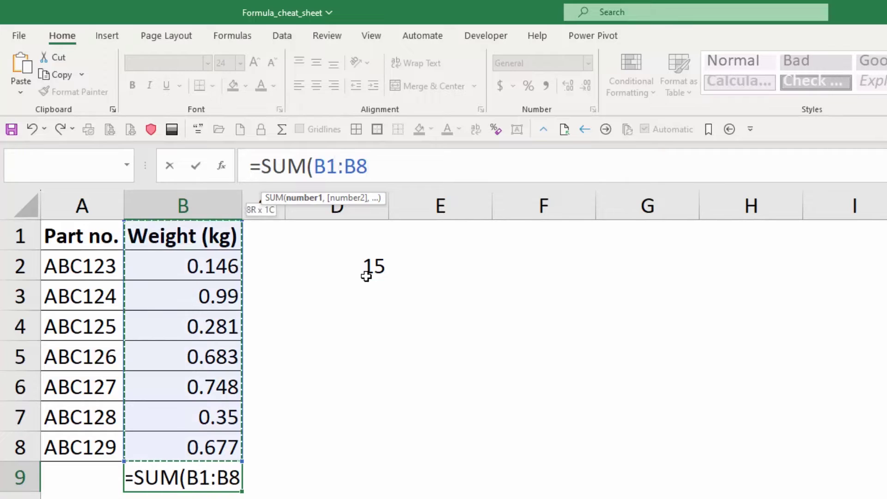
{"action": "key", "text": "shift+Down"}
{"action": "type", "text": ")"}
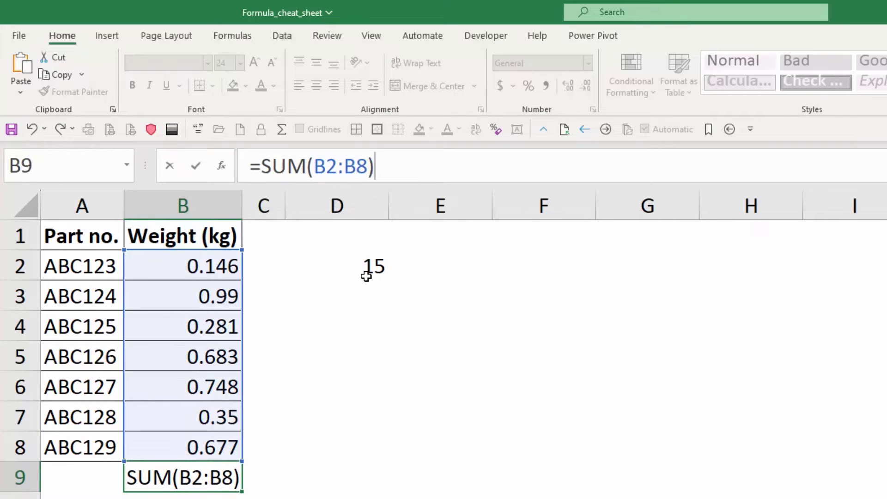
{"action": "key", "text": "ctrl+Return"}
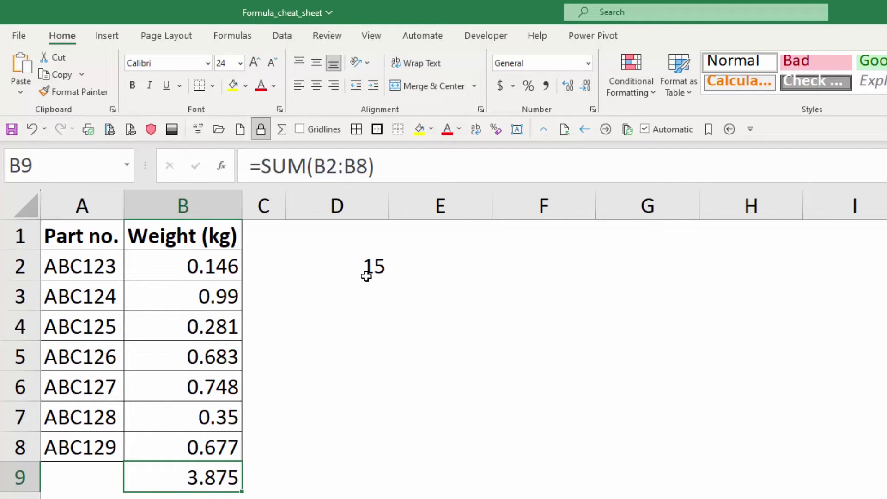
Highlight the B2:B8 range reference in the formula bar to inspect it.
{"action": "left_click_drag", "start_coordinate": [317, 165], "coordinate": [371, 167]}
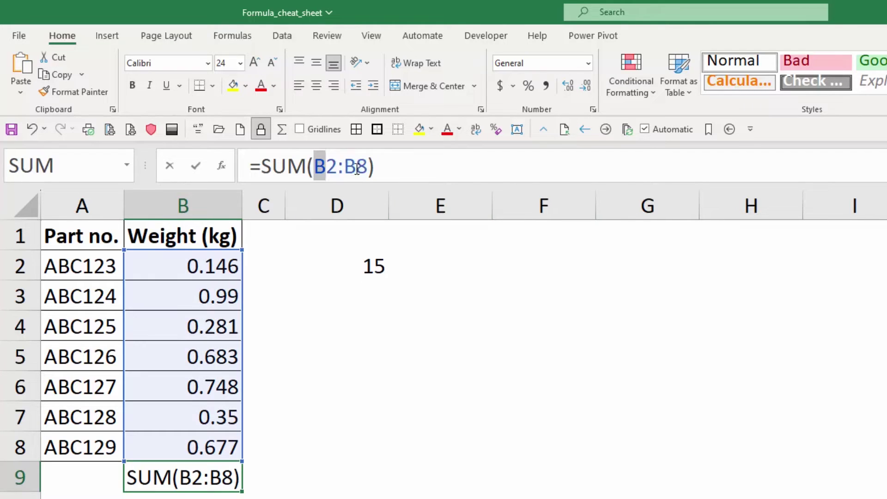
{"action": "left_click", "coordinate": [386, 166]}
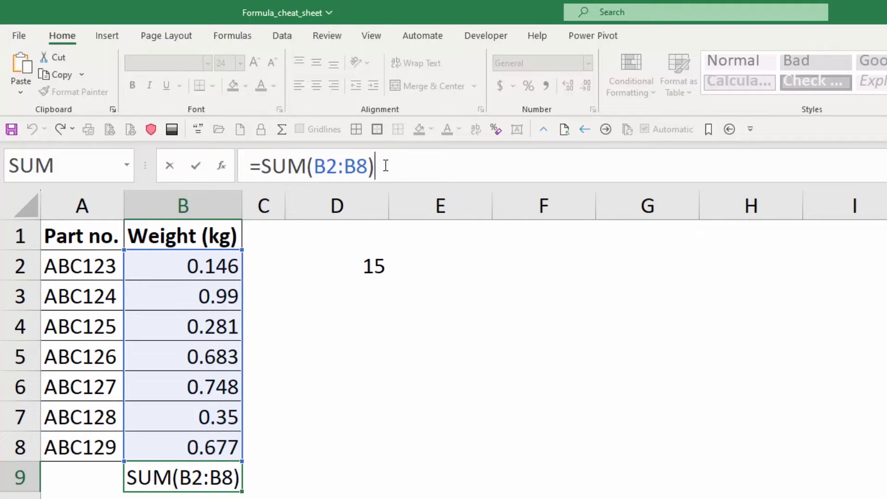
{"action": "key", "text": "ctrl+Return"}
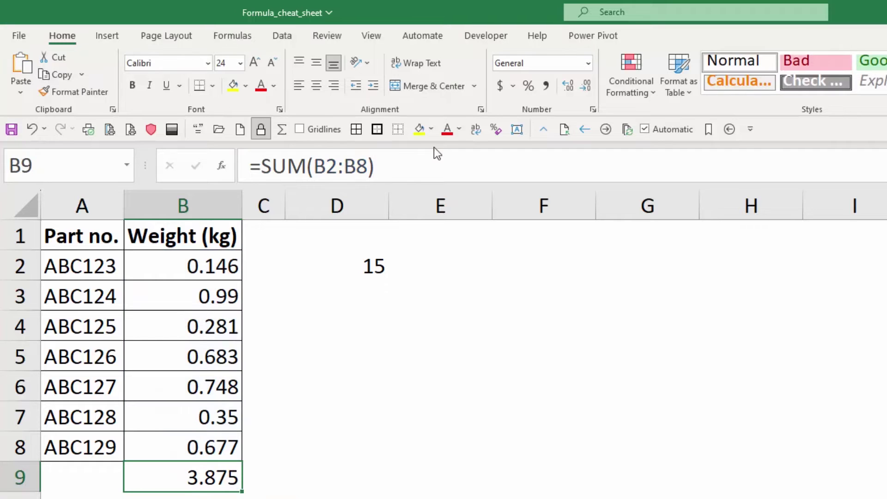
{"action": "left_click", "coordinate": [379, 265]}
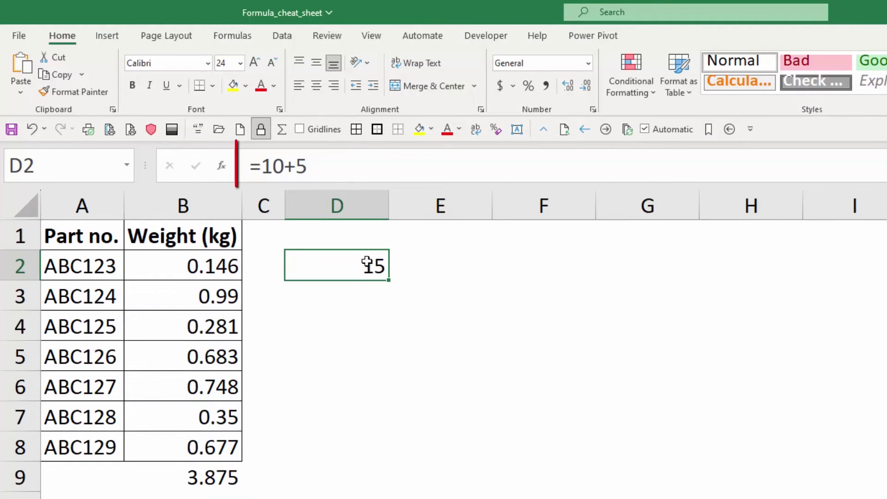
{"action": "left_click", "coordinate": [337, 165]}
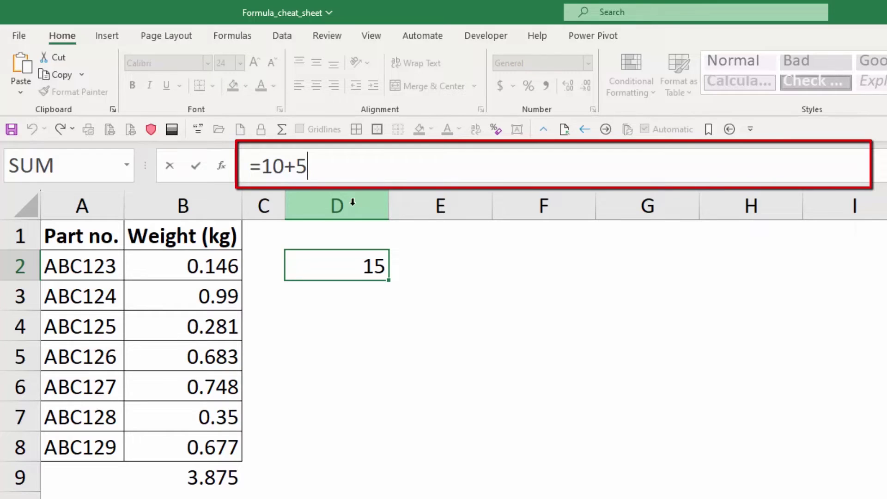
{"action": "key", "text": "Escape"}
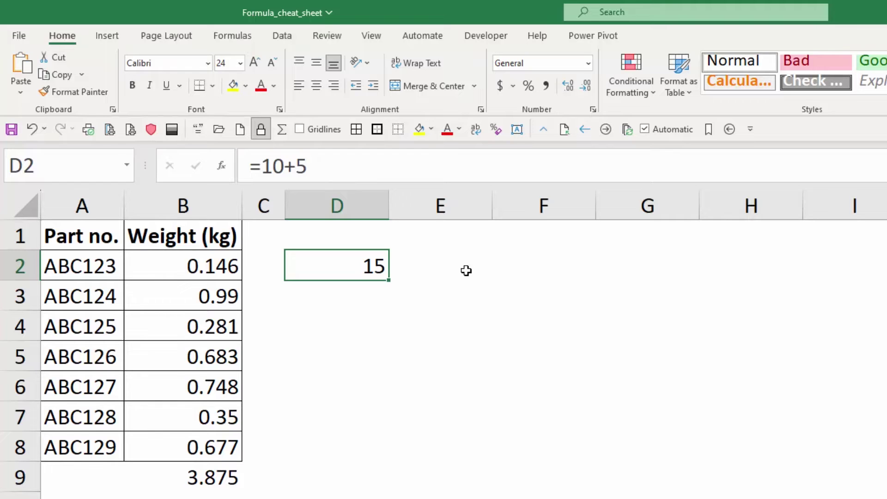
{"action": "left_click", "coordinate": [330, 164]}
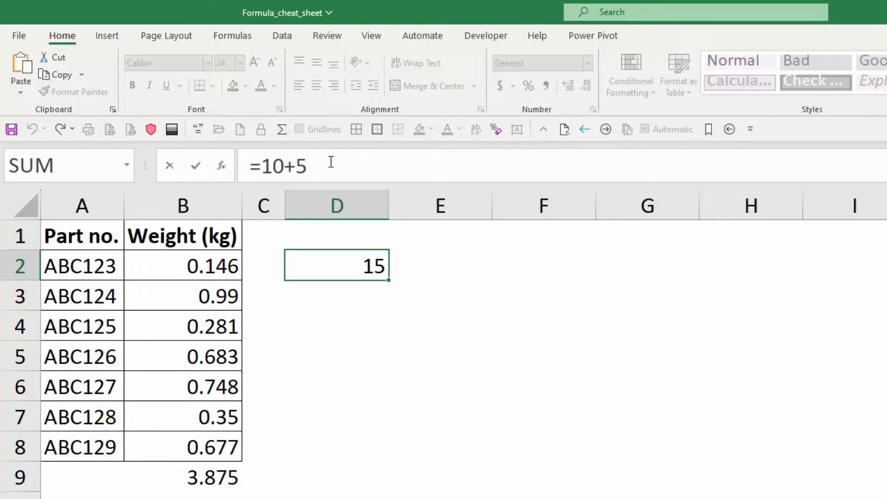
{"action": "key", "text": "Escape"}
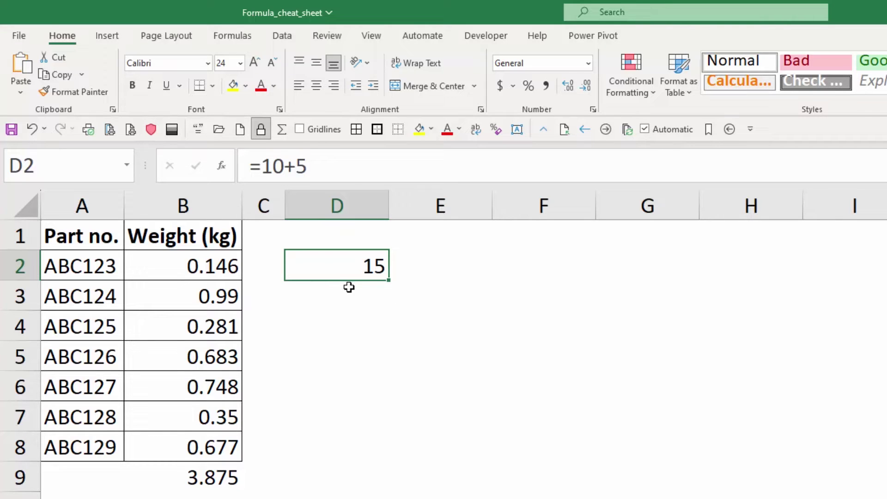
{"action": "left_click", "coordinate": [352, 166]}
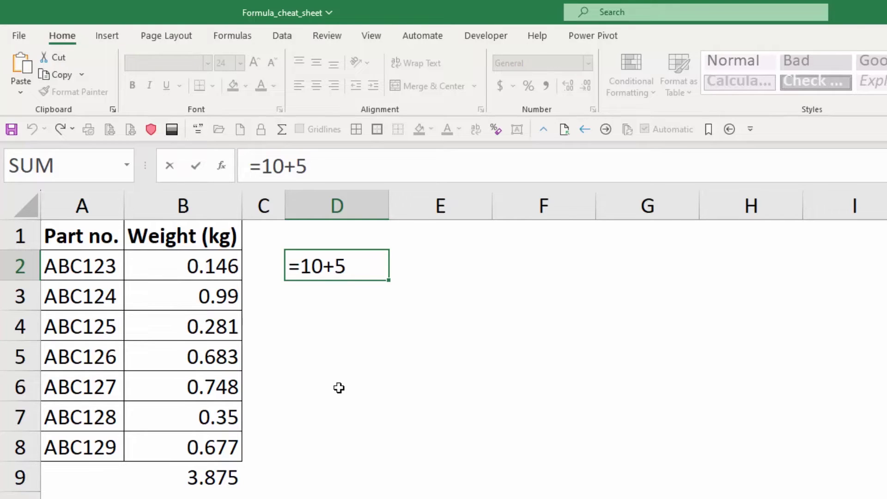
Enter +10+5 in D3, which Excel converts to =10+5 showing 15, and view it.
{"action": "key", "text": "Return"}
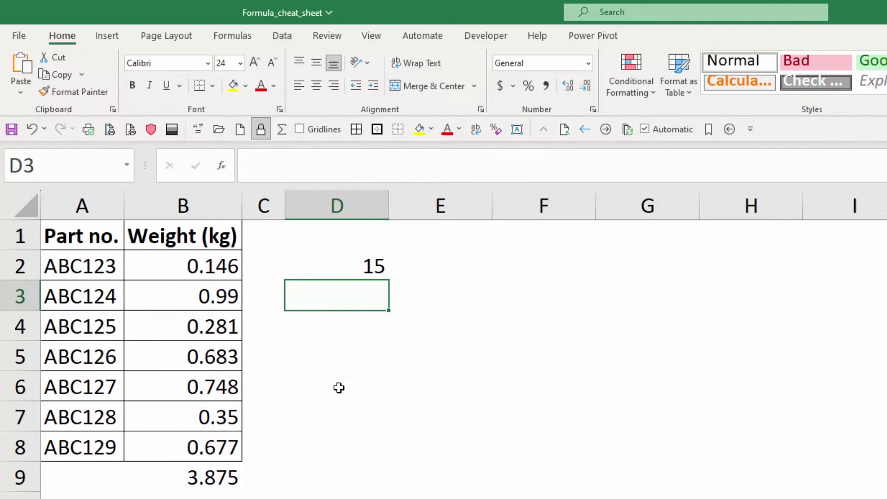
{"action": "type", "text": "+"}
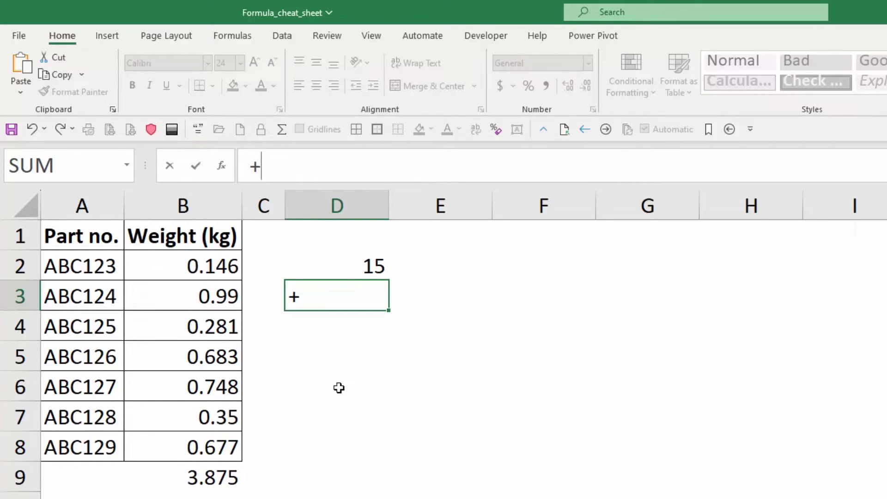
{"action": "type", "text": "10+"}
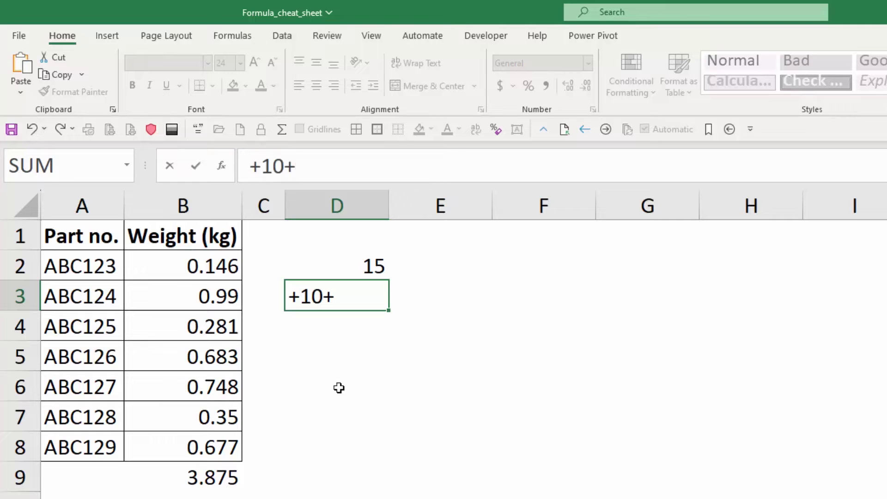
{"action": "type", "text": "5"}
{"action": "key", "text": "Return"}
{"action": "key", "text": "Up"}
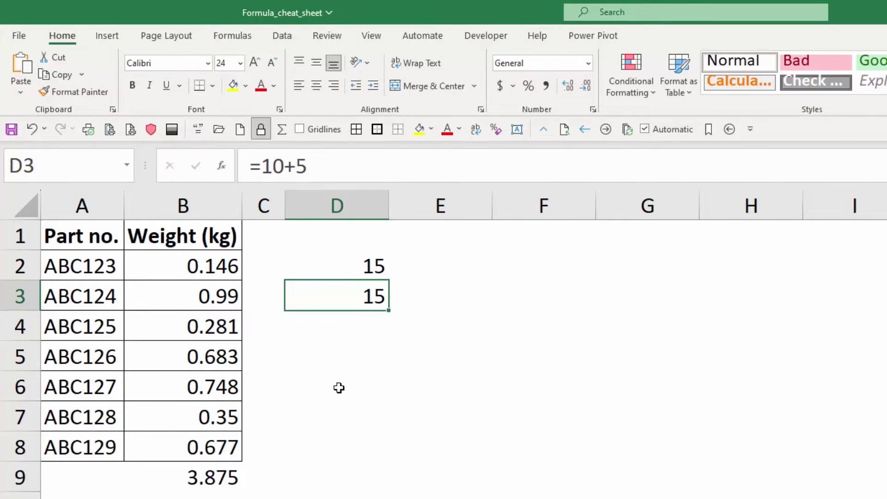
{"action": "left_click", "coordinate": [264, 176]}
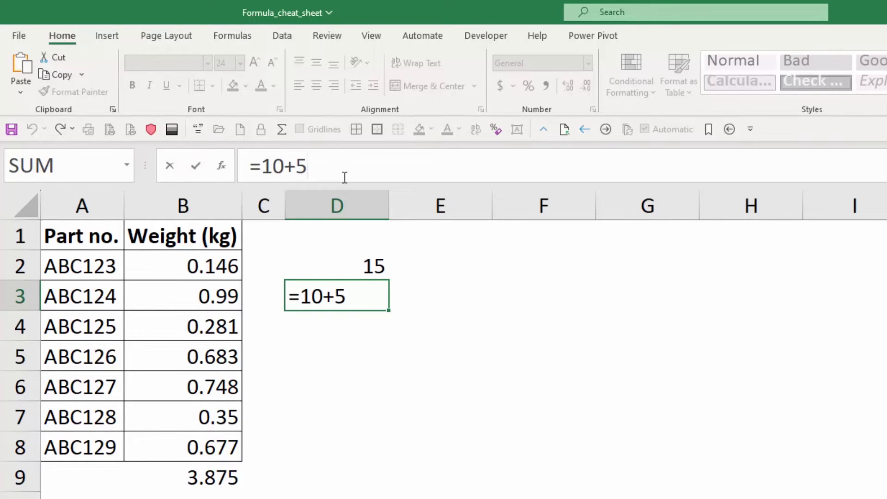
Clear the 15 results from D2 and D3 and enter part number abc124 in D2.
{"action": "key", "text": "Return"}
{"action": "key", "text": "Right"}
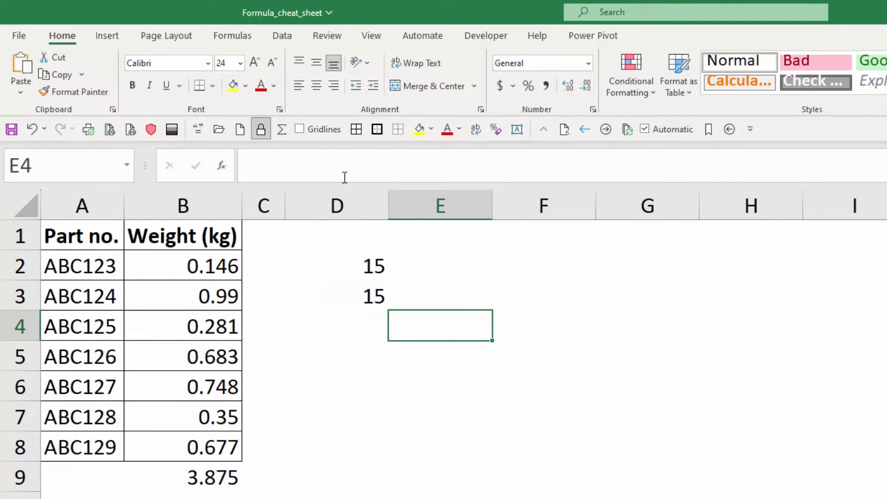
{"action": "key", "text": "Left"}
{"action": "key", "text": "Up"}
{"action": "key", "text": "Up"}
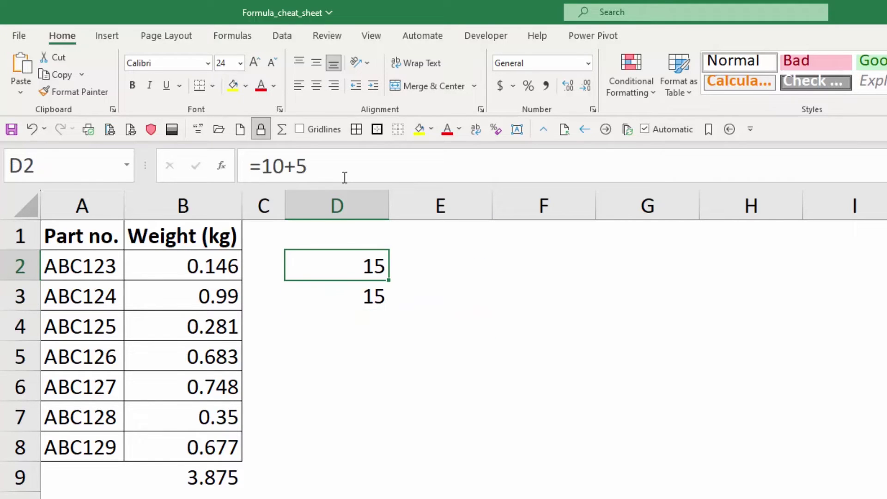
{"action": "key", "text": "Delete"}
{"action": "key", "text": "Down"}
{"action": "key", "text": "Delete"}
{"action": "key", "text": "Up"}
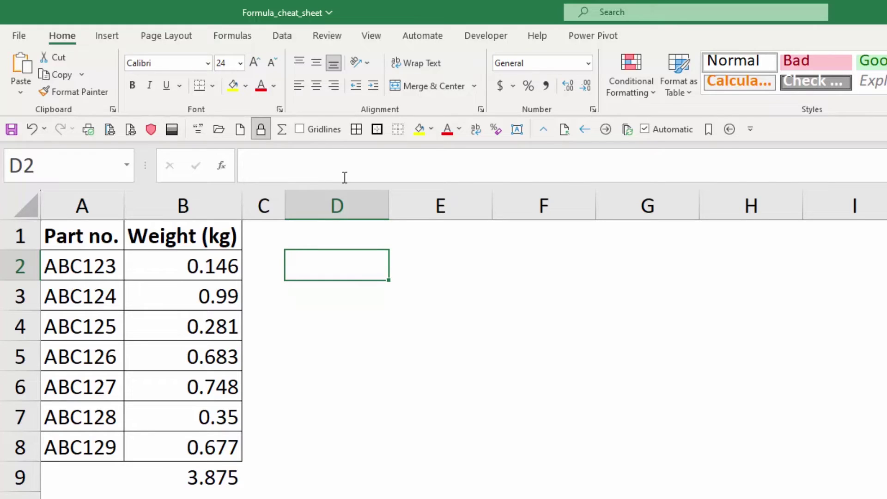
{"action": "type", "text": "abc124"}
{"action": "key", "text": "Tab"}
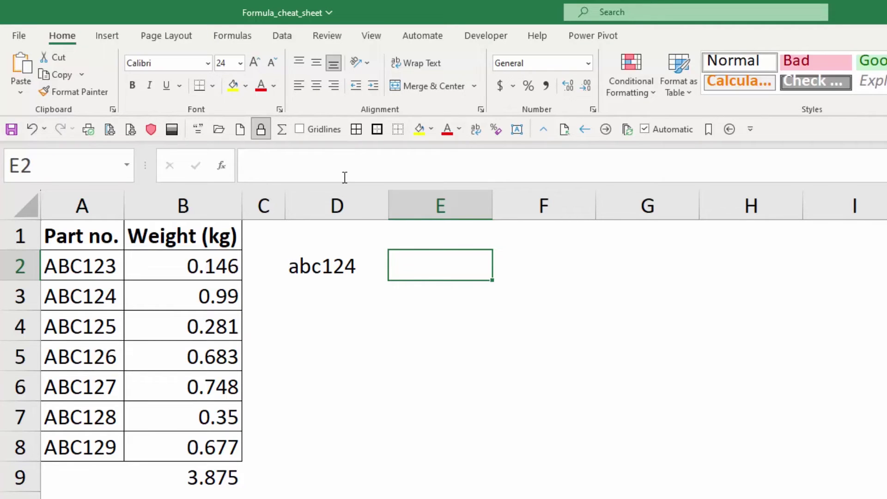
{"action": "type", "text": "+"}
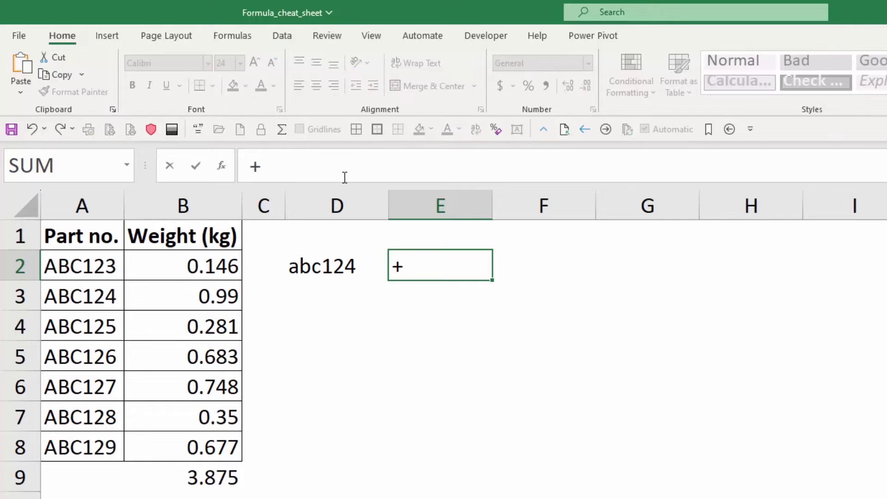
{"action": "type", "text": "v"}
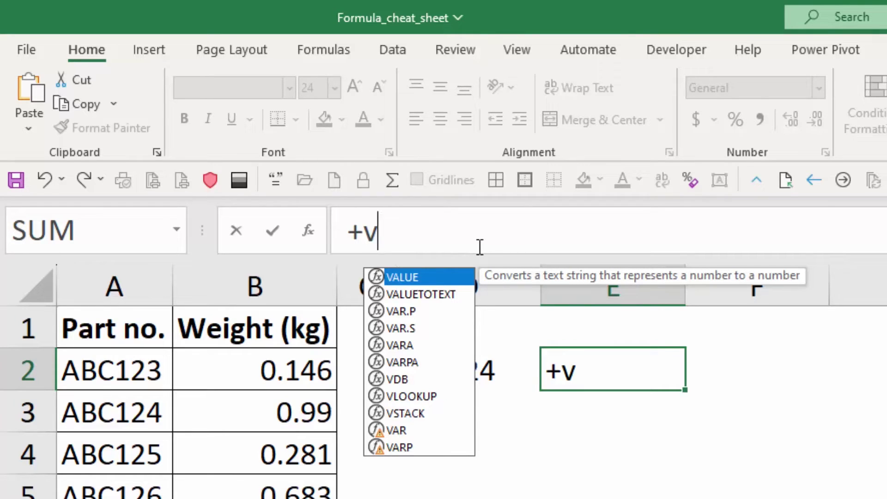
{"action": "type", "text": "l"}
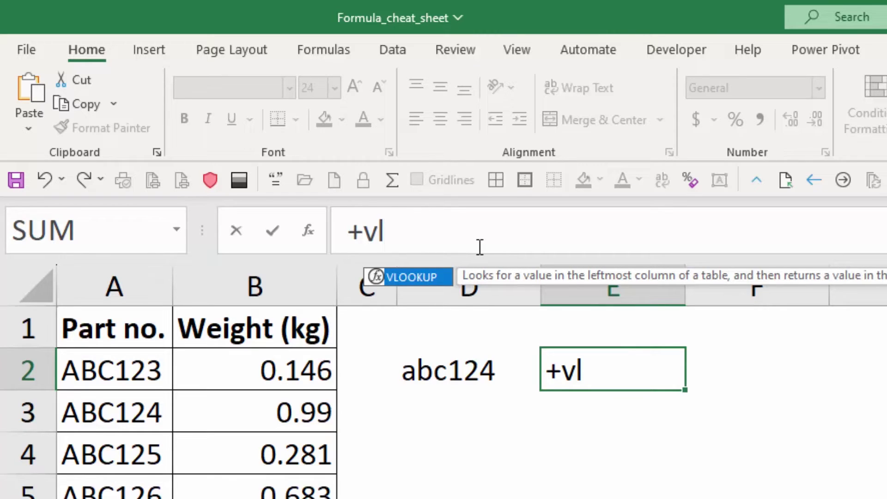
Enter =+VLOOKUP(D2,A2:B8,2,0) in E2, returning 0.99 for abc124.
{"action": "key", "text": "Tab"}
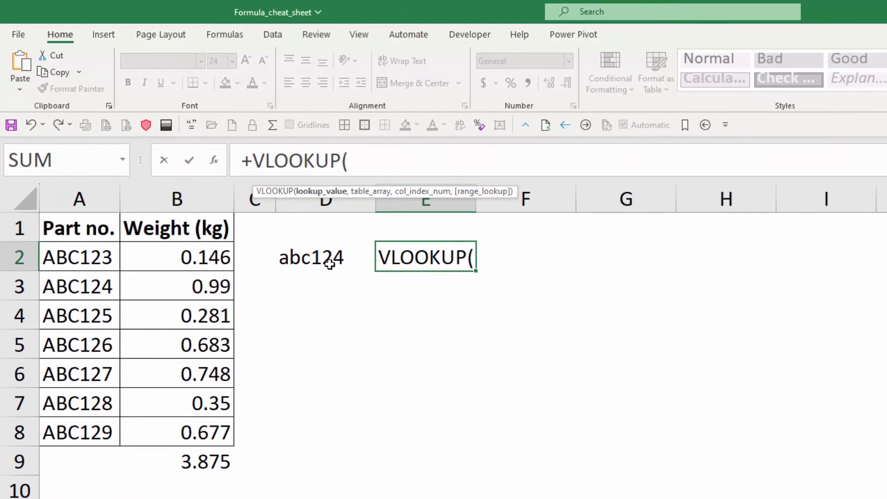
{"action": "left_click", "coordinate": [337, 258]}
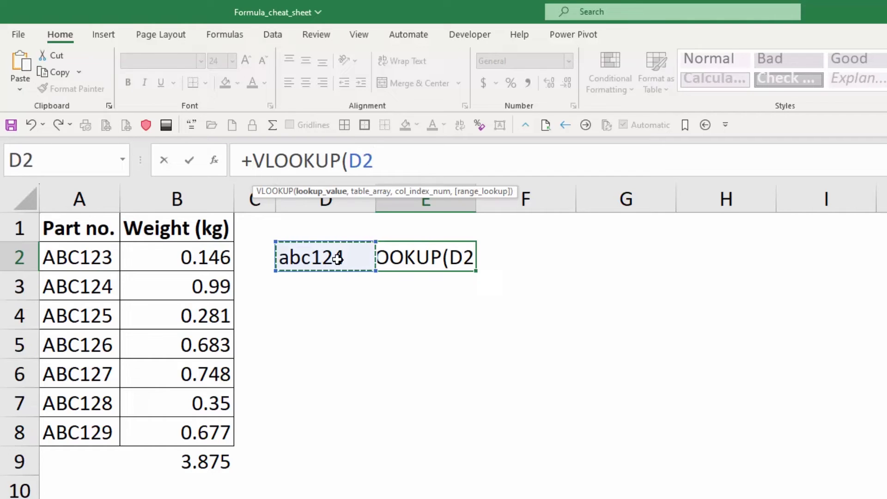
{"action": "type", "text": ","}
{"action": "left_click_drag", "start_coordinate": [99, 257], "coordinate": [170, 438]}
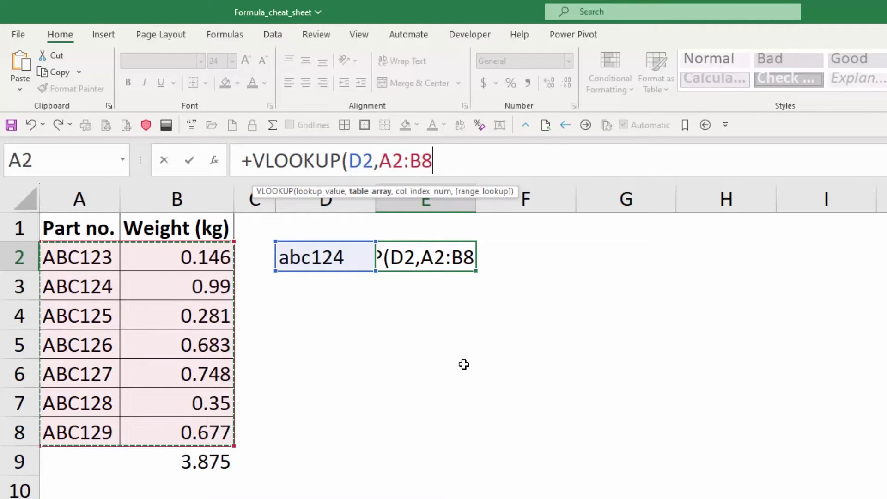
{"action": "type", "text": ","}
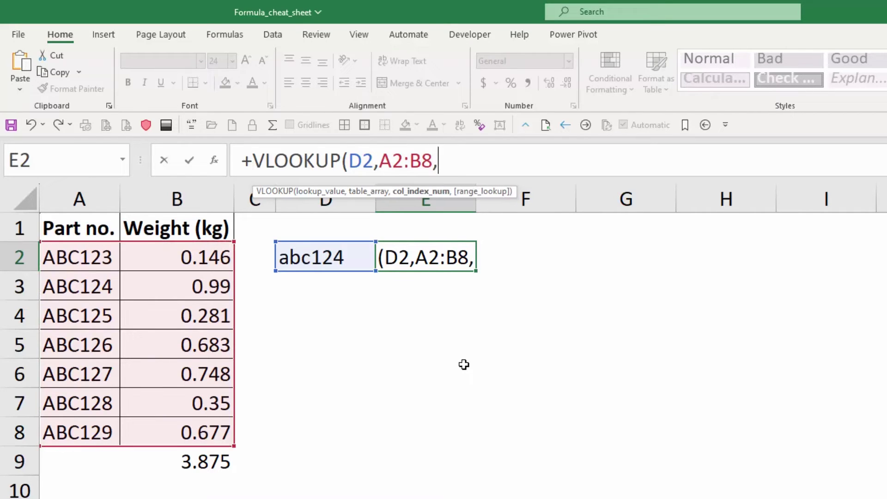
{"action": "type", "text": "2,"}
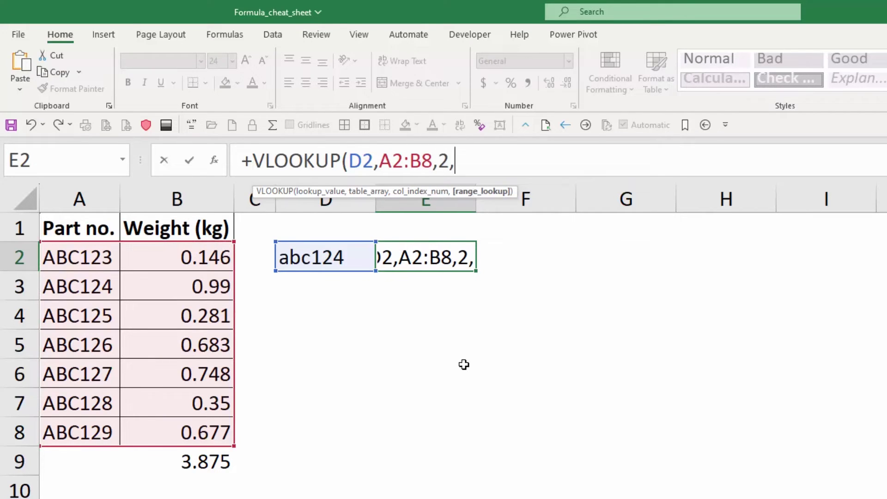
{"action": "type", "text": "0)"}
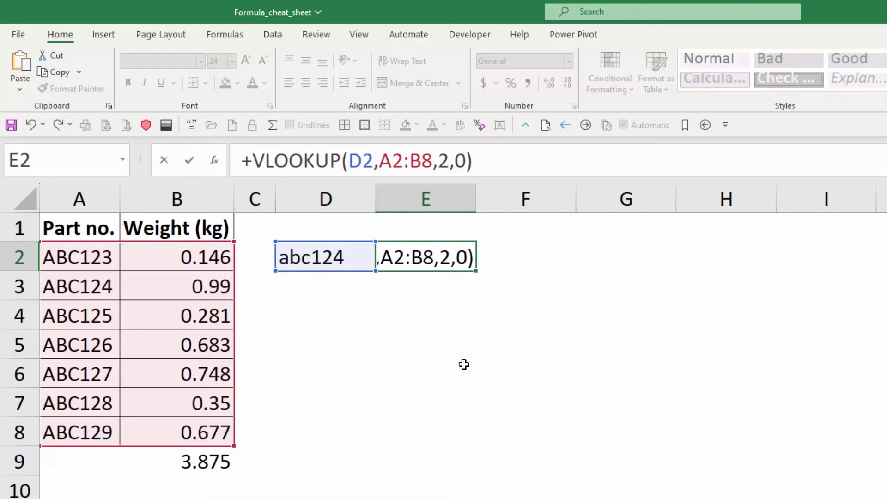
{"action": "key", "text": "Return"}
{"action": "key", "text": "Up"}
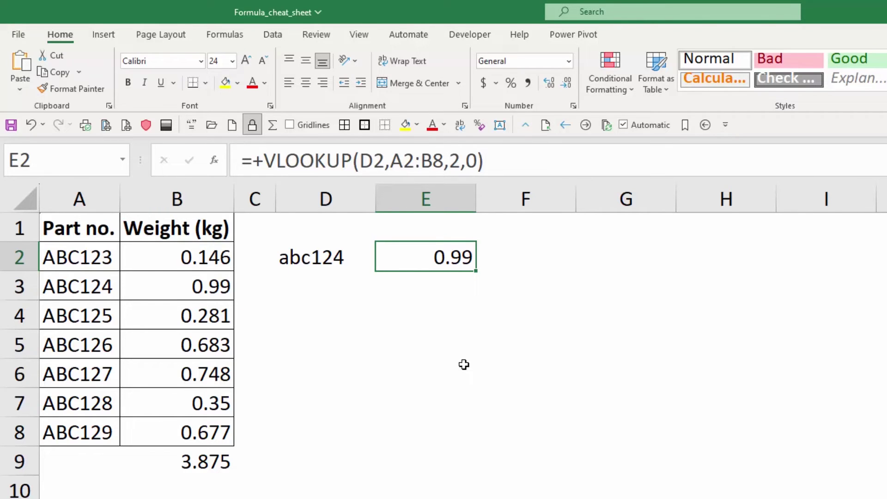
{"action": "key", "text": "Down"}
{"action": "type", "text": "=sum"}
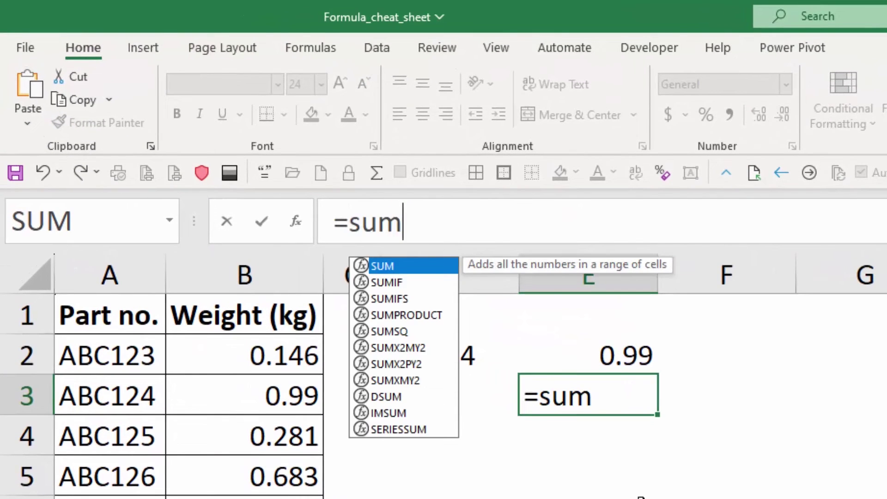
{"action": "key", "text": "BackSpace"}
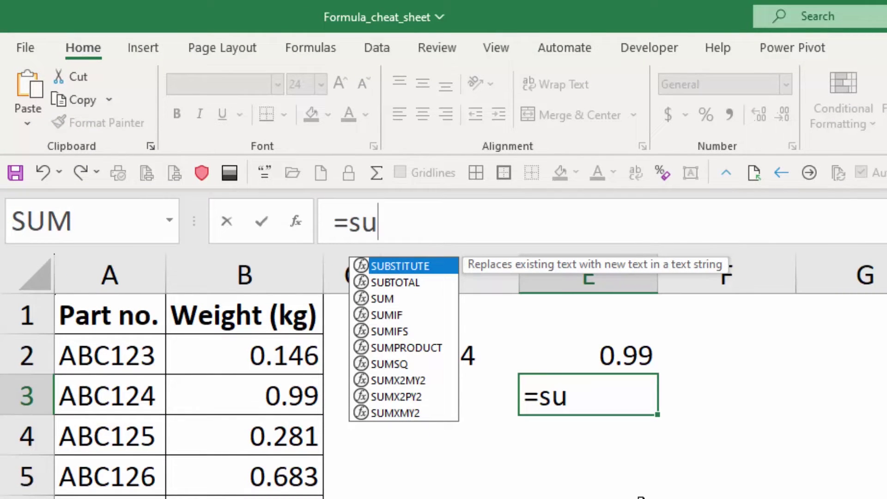
{"action": "type", "text": "m"}
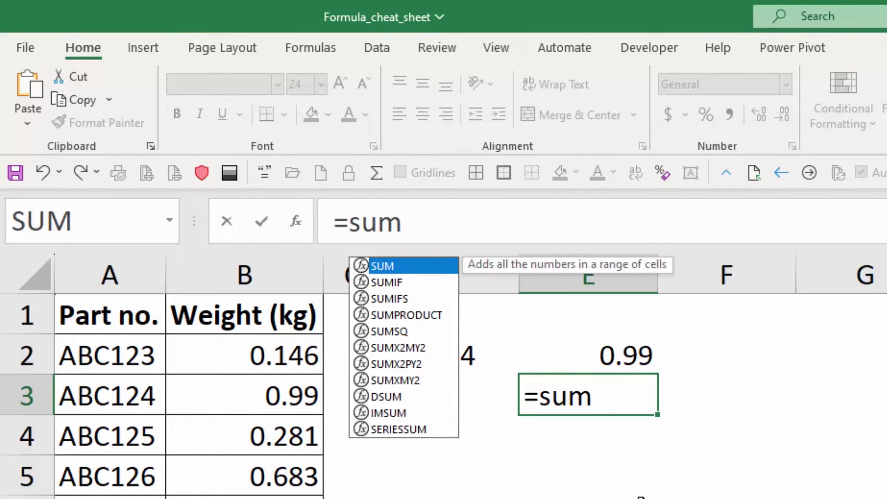
{"action": "type", "text": "i"}
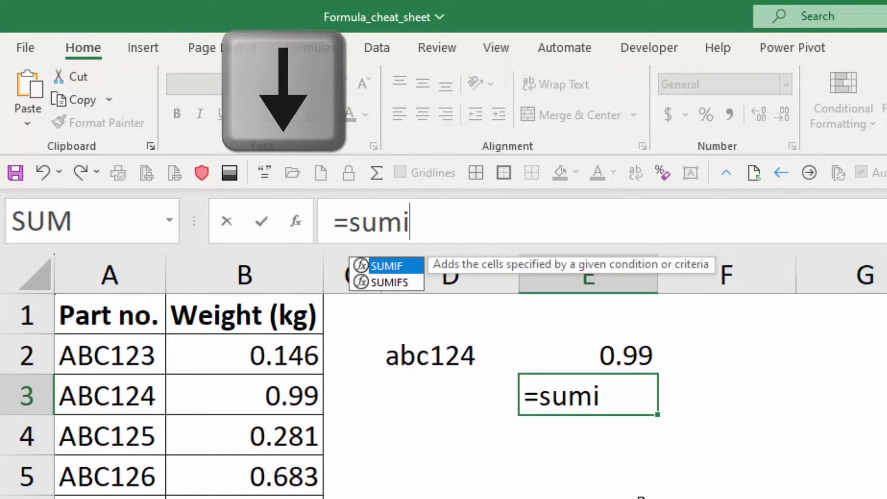
{"action": "key", "text": "Down"}
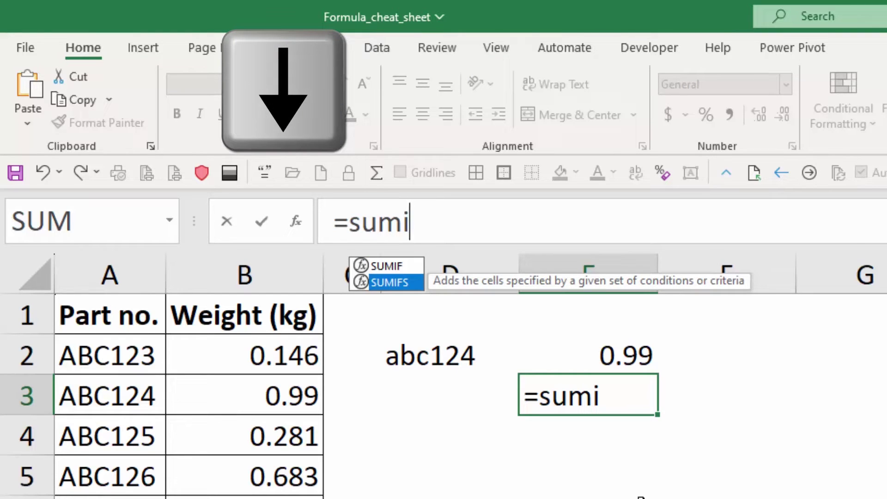
{"action": "key", "text": "Tab"}
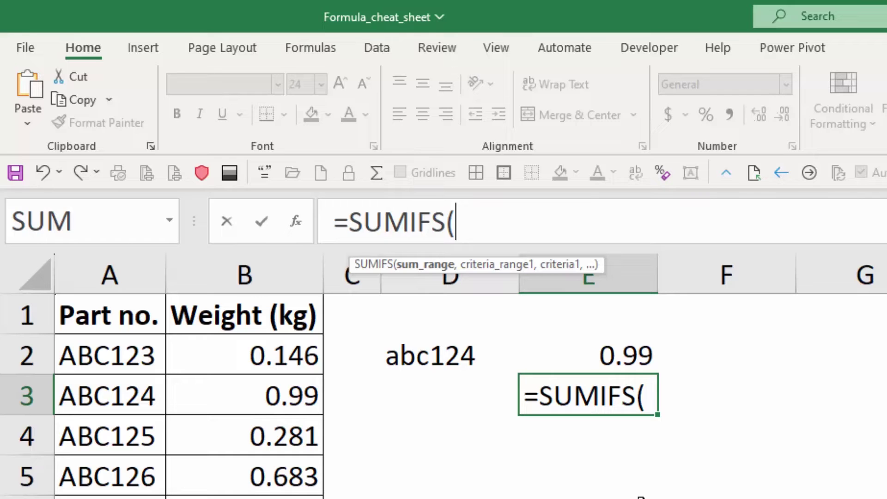
{"action": "key", "text": "Escape"}
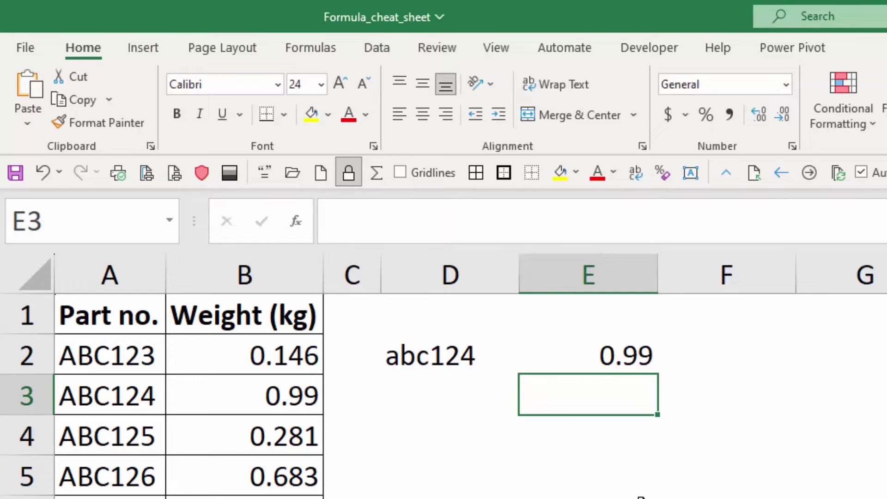
{"action": "type", "text": "=xl"}
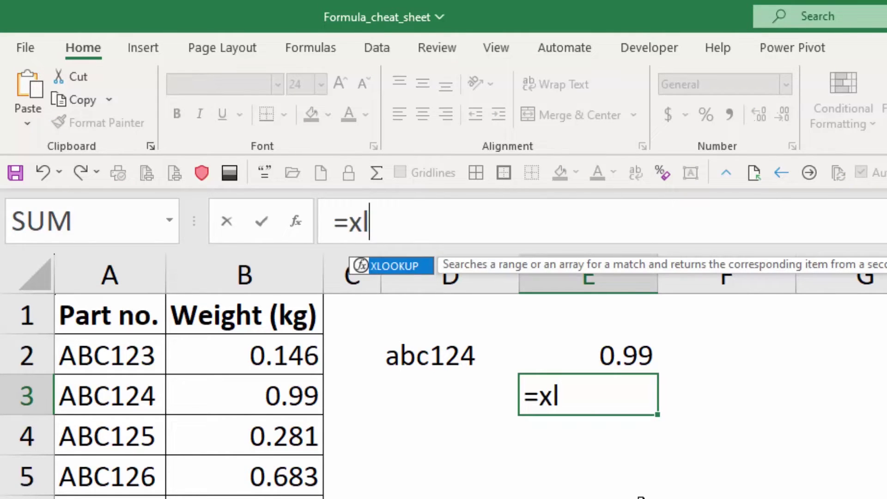
Enter =XLOOKUP(D2,A2:A8,B2:B8,0) in E3, returning 0.99.
{"action": "key", "text": "Tab"}
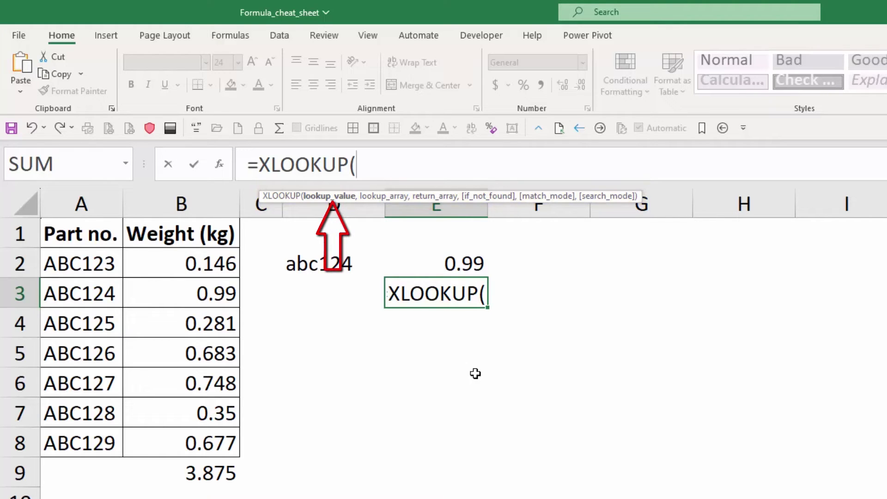
{"action": "left_click", "coordinate": [325, 262]}
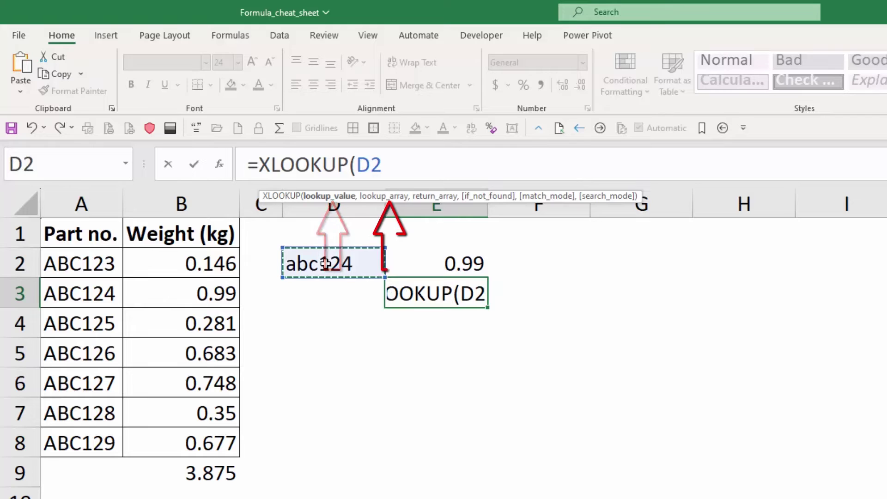
{"action": "type", "text": ","}
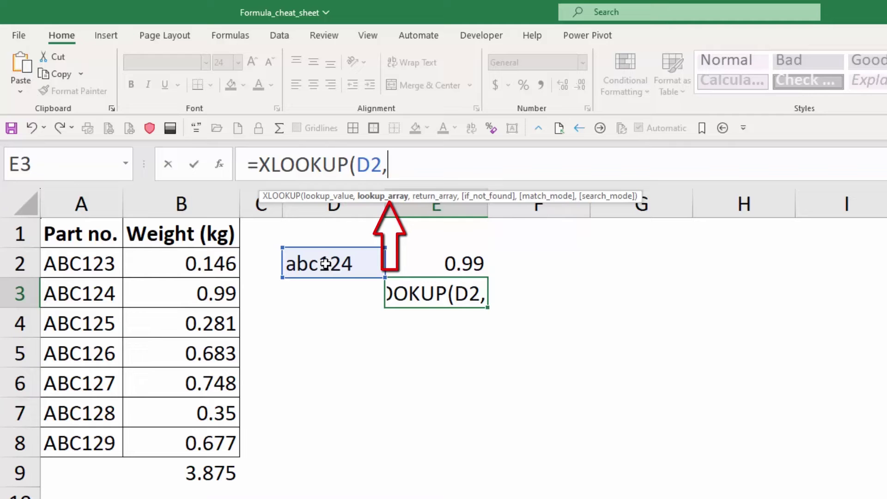
{"action": "left_click_drag", "start_coordinate": [109, 276], "coordinate": [101, 434]}
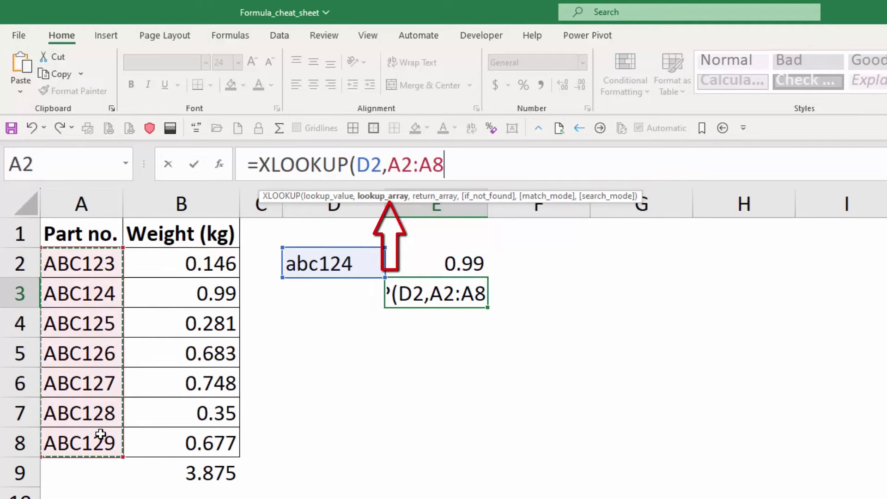
{"action": "type", "text": ","}
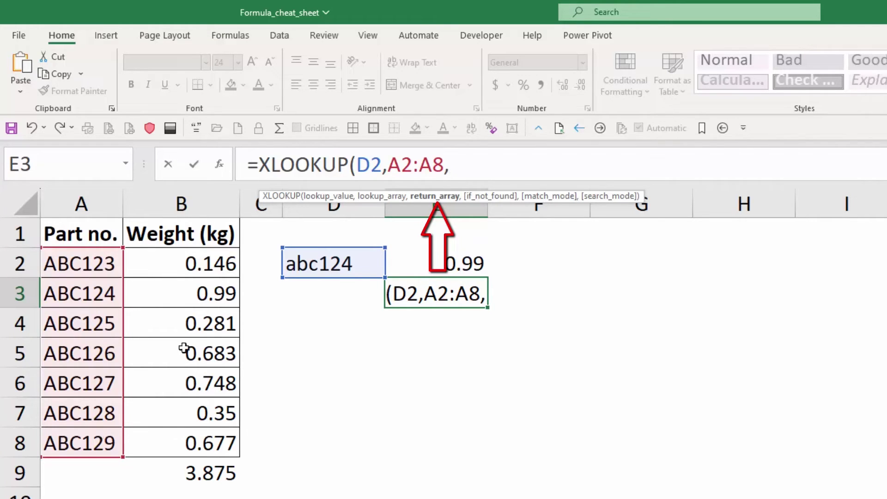
{"action": "left_click_drag", "start_coordinate": [178, 272], "coordinate": [172, 449]}
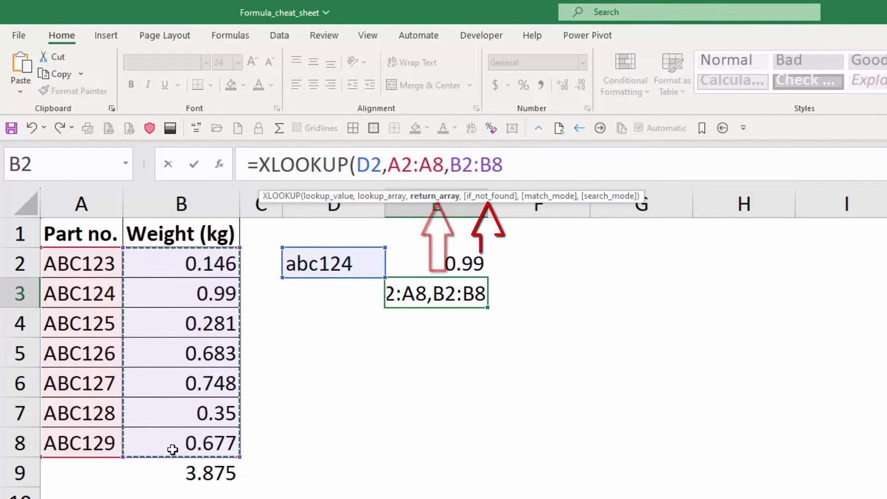
{"action": "type", "text": ","}
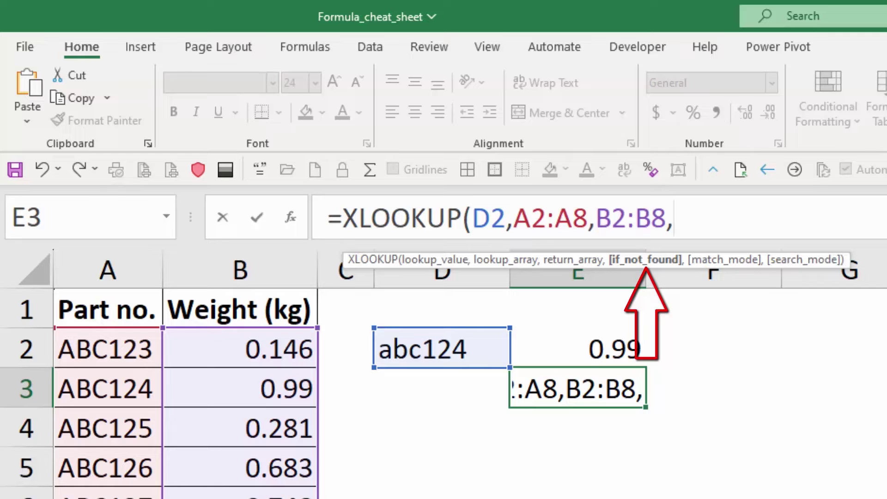
{"action": "type", "text": "0"}
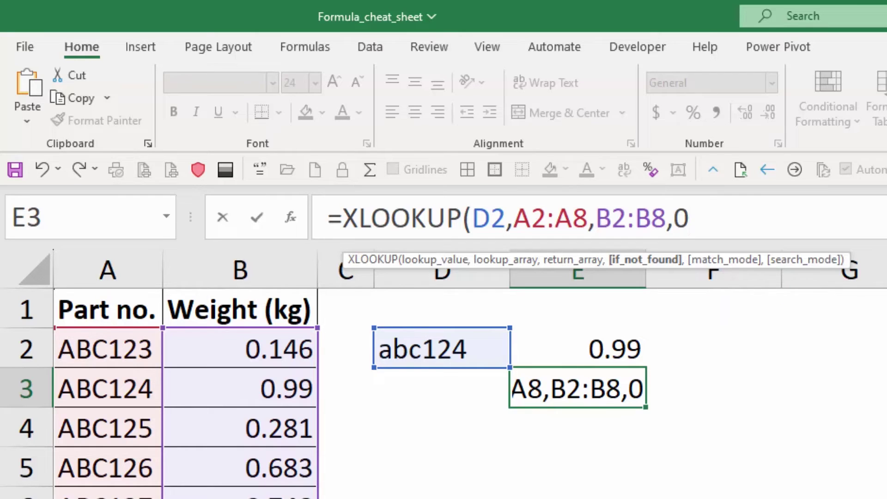
{"action": "type", "text": ")"}
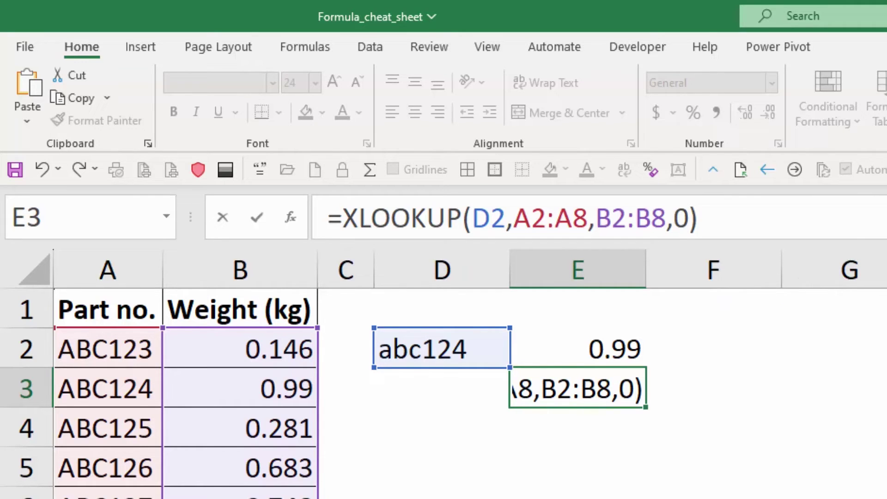
{"action": "key", "text": "Return"}
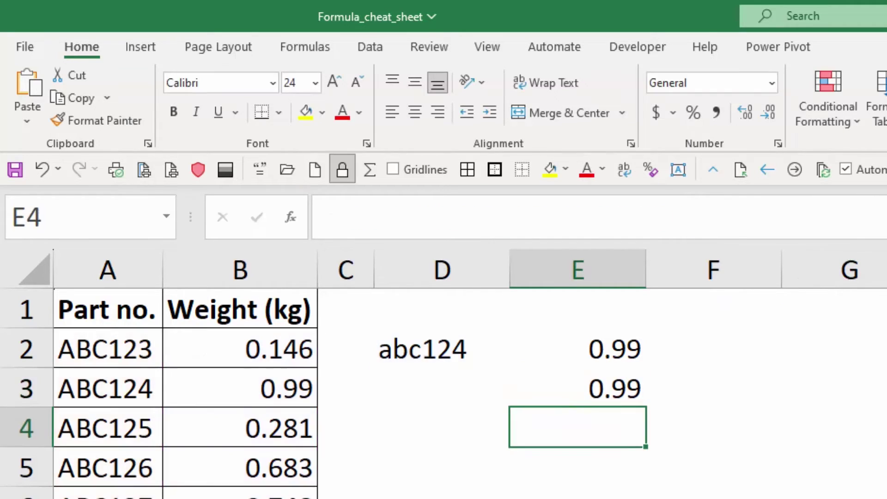
{"action": "key", "text": "Up"}
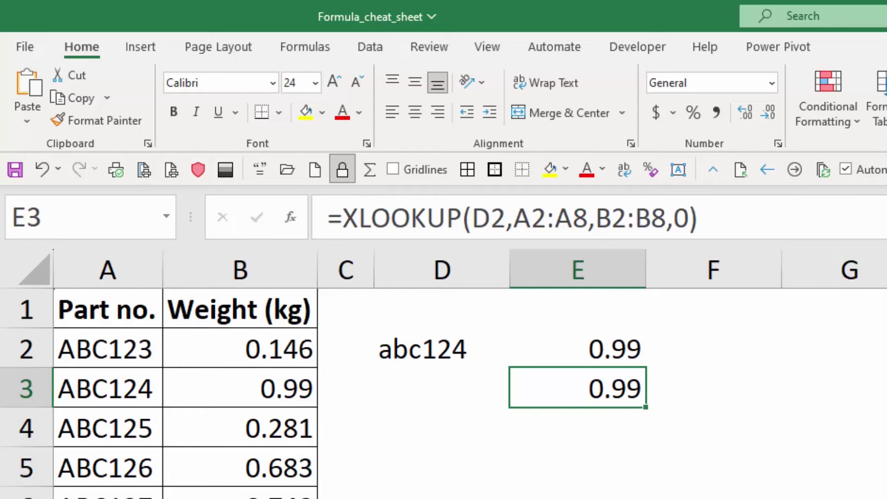
{"action": "key", "text": "Down"}
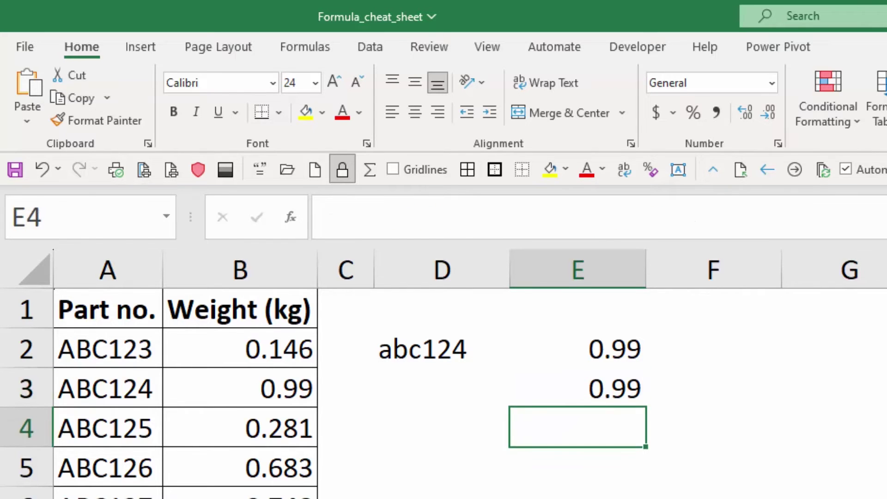
{"action": "type", "text": "=xl"}
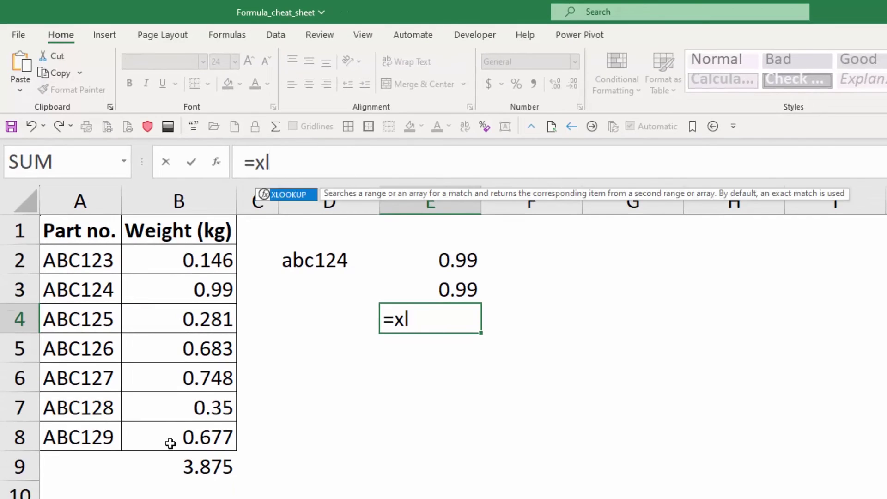
{"action": "key", "text": "Tab"}
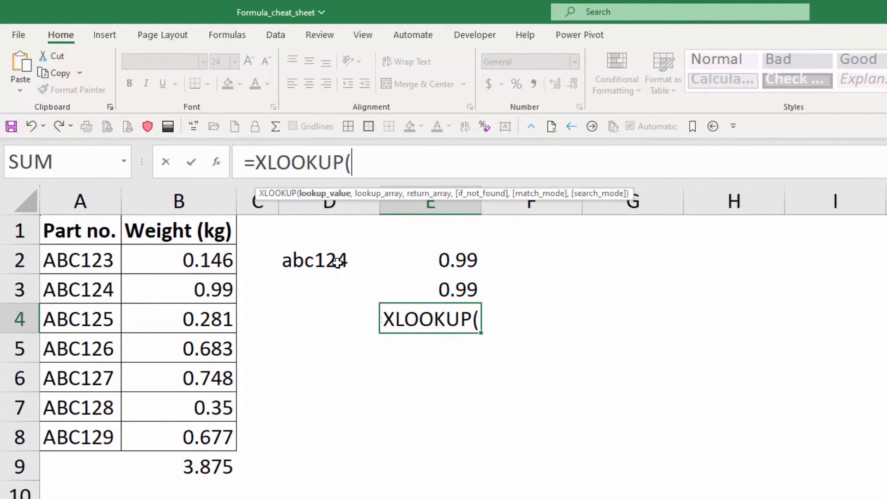
{"action": "left_click", "coordinate": [338, 262]}
{"action": "type", "text": ","}
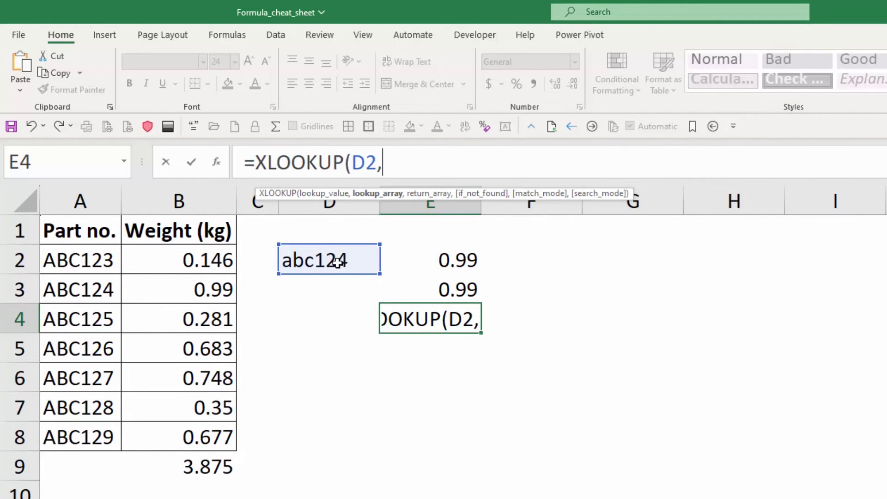
{"action": "left_click_drag", "start_coordinate": [80, 259], "coordinate": [121, 416]}
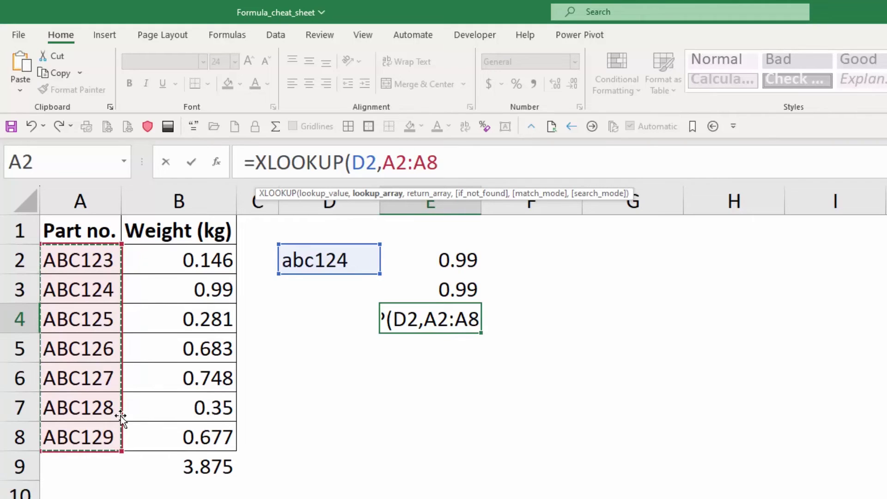
{"action": "key", "text": "F4"}
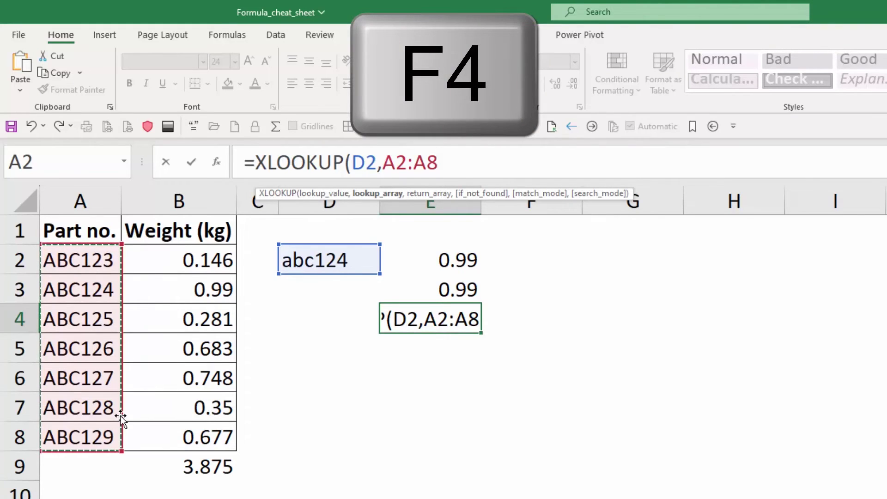
{"action": "key", "text": "F4"}
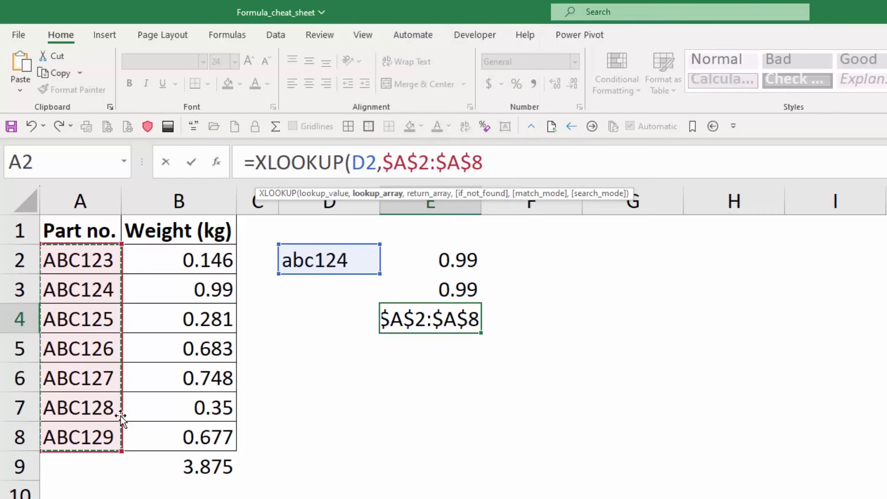
{"action": "type", "text": ","}
{"action": "left_click_drag", "start_coordinate": [201, 267], "coordinate": [160, 445]}
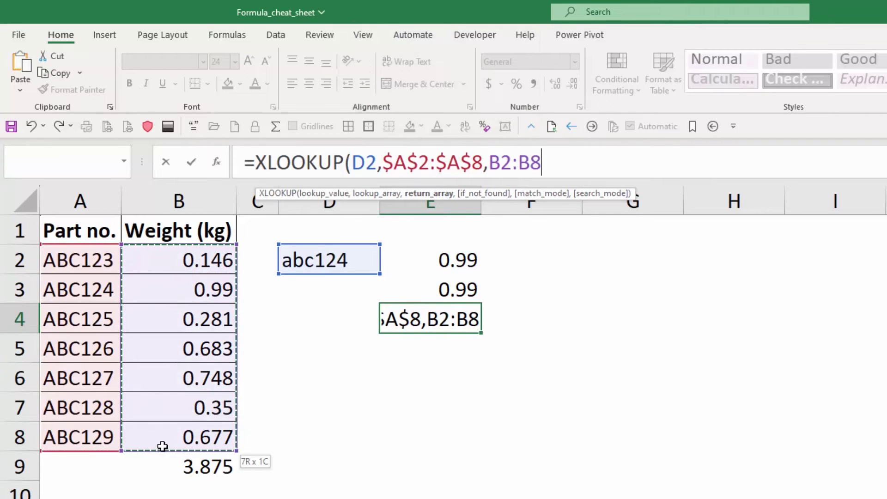
{"action": "key", "text": "F4"}
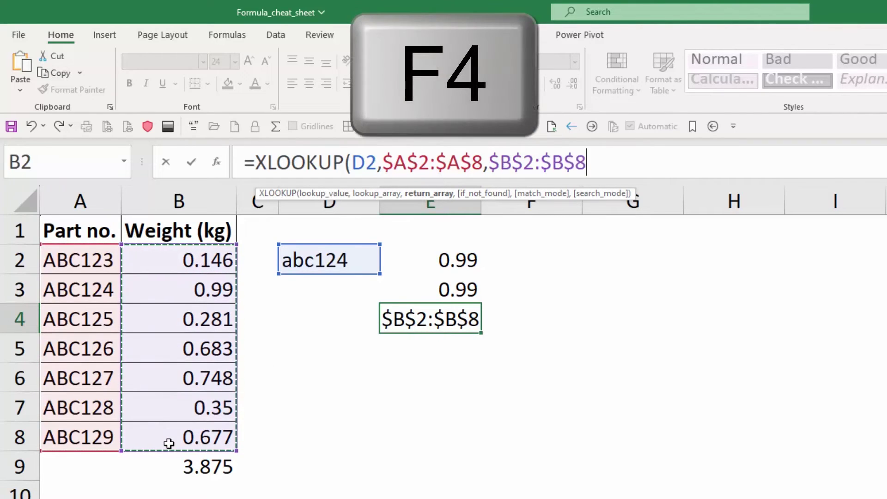
{"action": "type", "text": ",0)"}
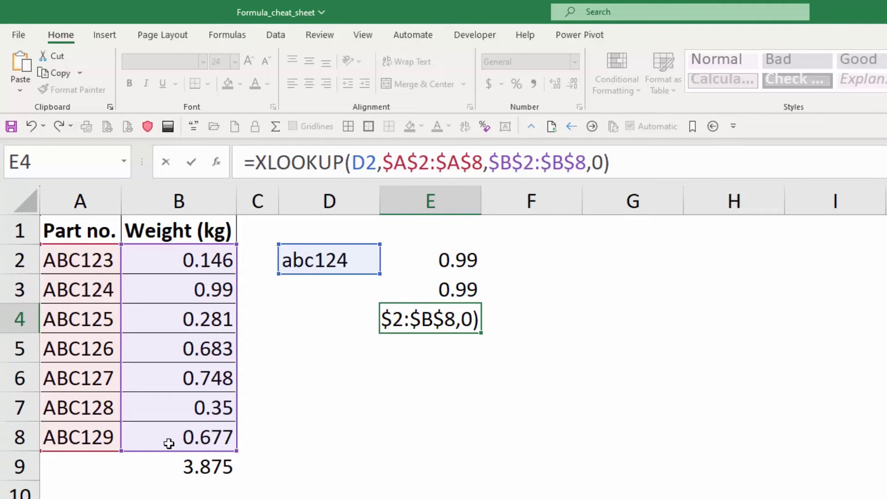
{"action": "key", "text": "Escape"}
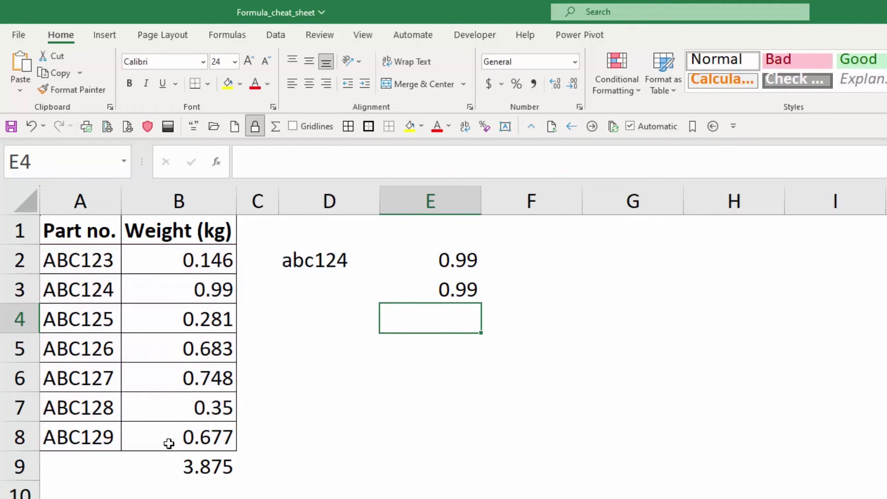
{"action": "type", "text": "="}
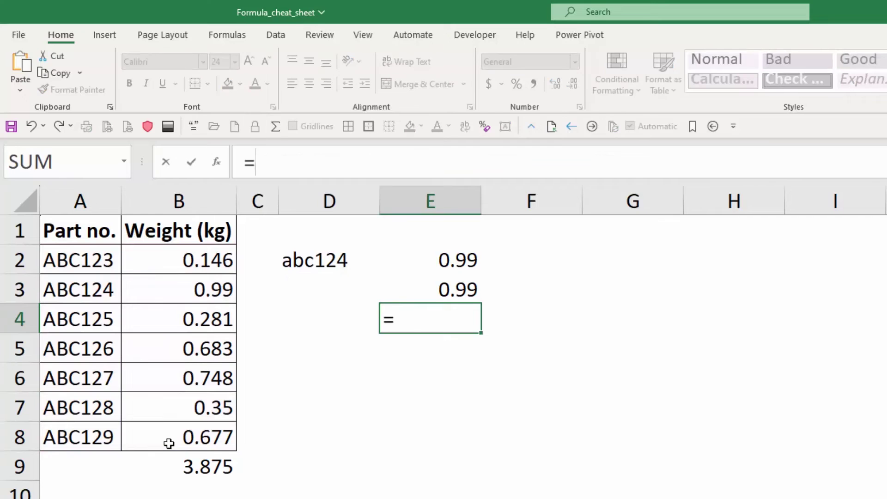
{"action": "key", "text": "Up"}
{"action": "key", "text": "Up"}
{"action": "key", "text": "Left"}
{"action": "key", "text": "F4"}
{"action": "key", "text": "F4"}
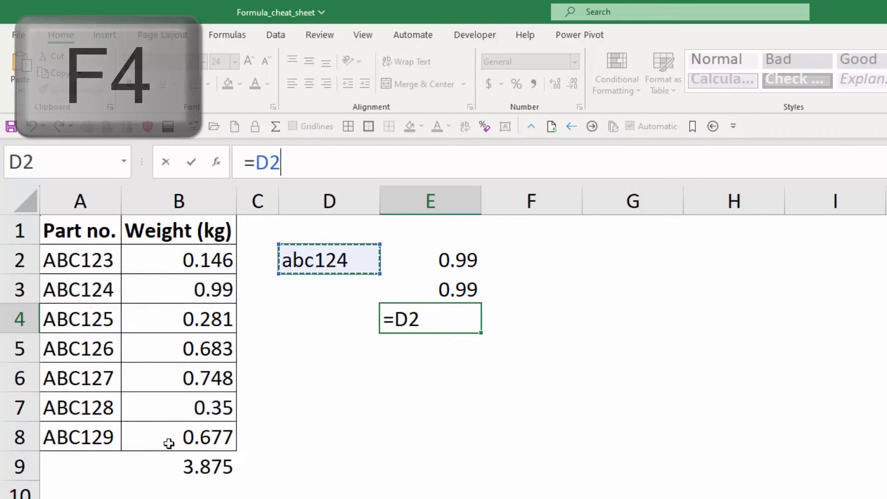
{"action": "key", "text": "F4"}
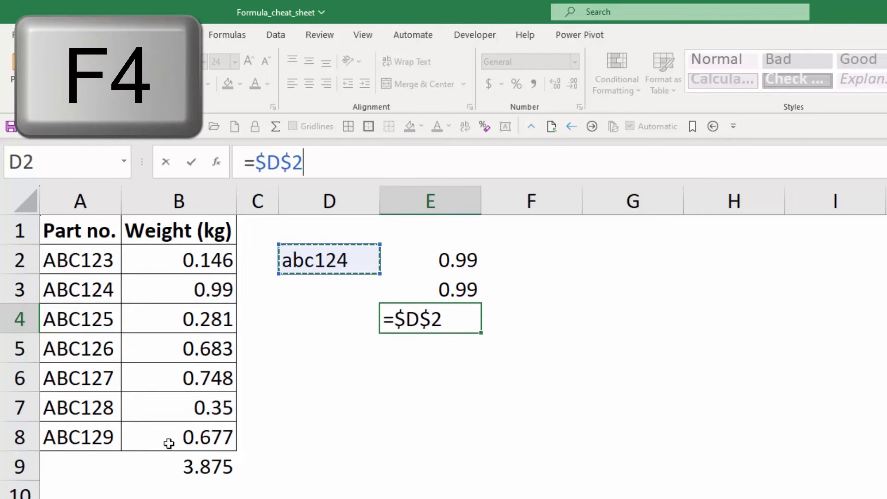
{"action": "key", "text": "F4"}
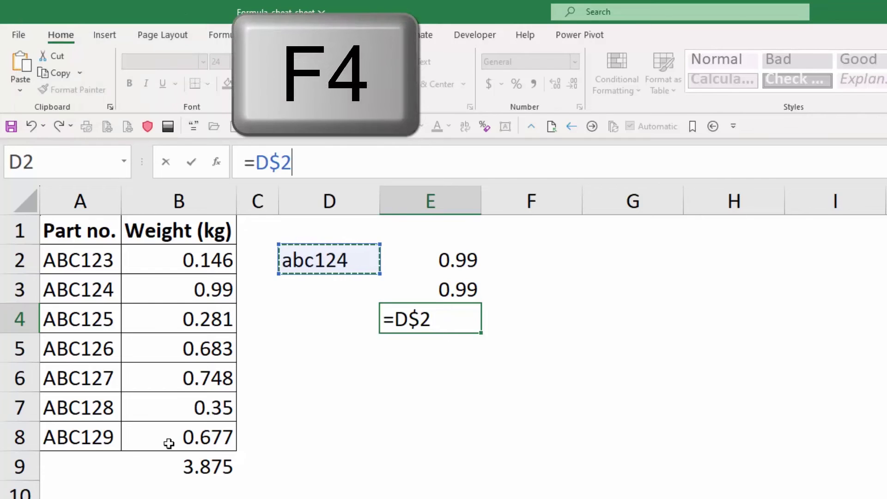
{"action": "key", "text": "F4"}
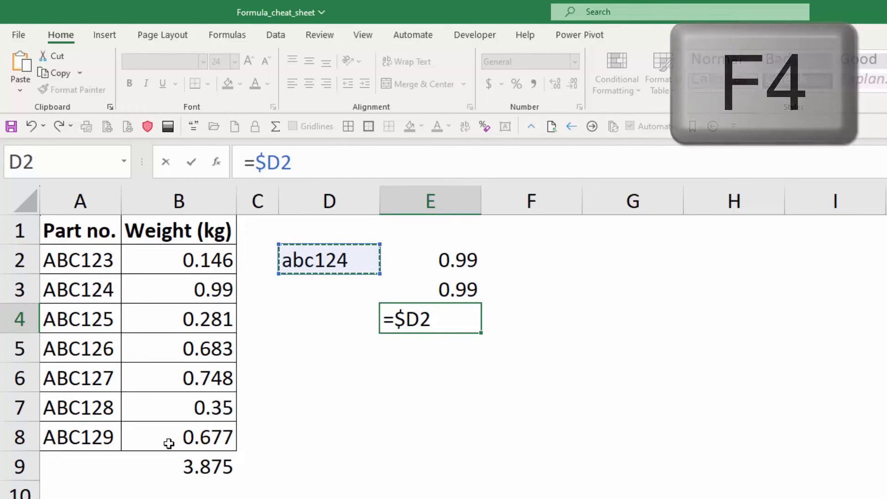
{"action": "key", "text": "F4"}
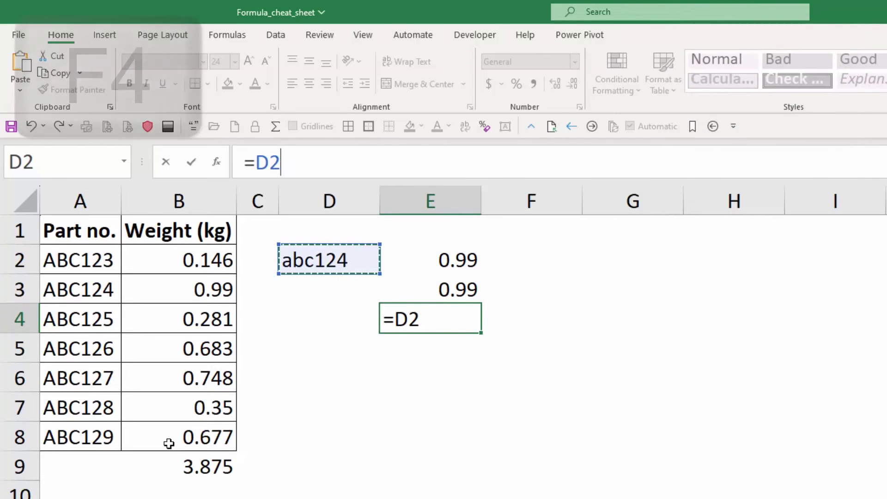
{"action": "key", "text": "F4"}
{"action": "key", "text": "F4"}
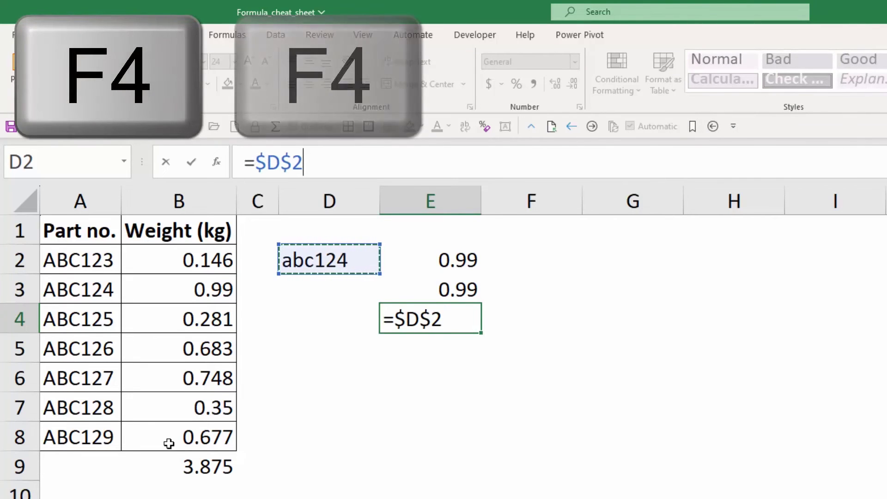
{"action": "key", "text": "F4"}
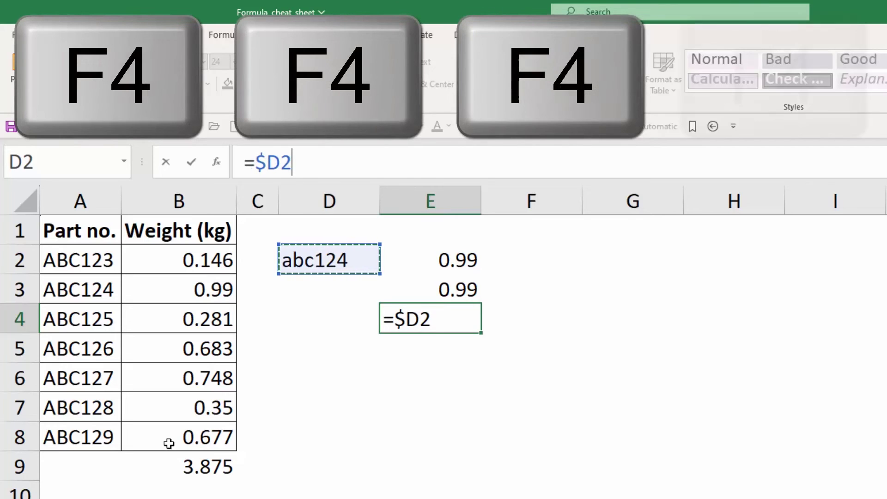
{"action": "key", "text": "F4"}
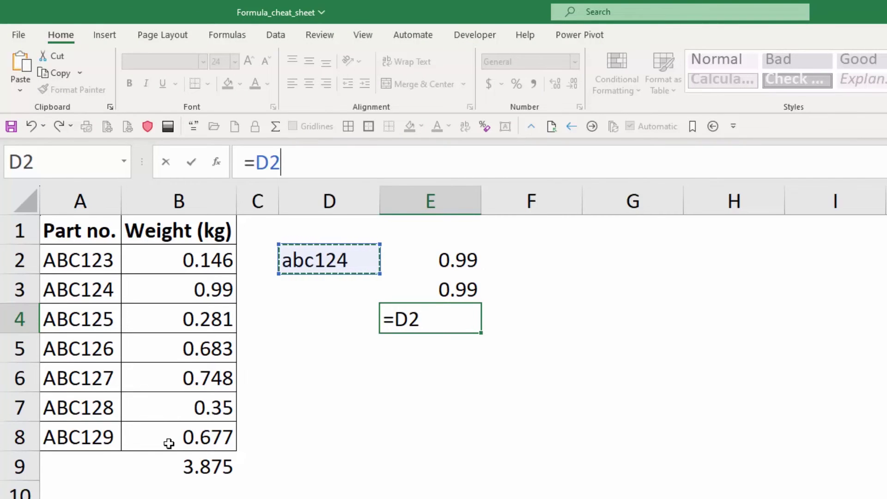
{"action": "key", "text": "Escape"}
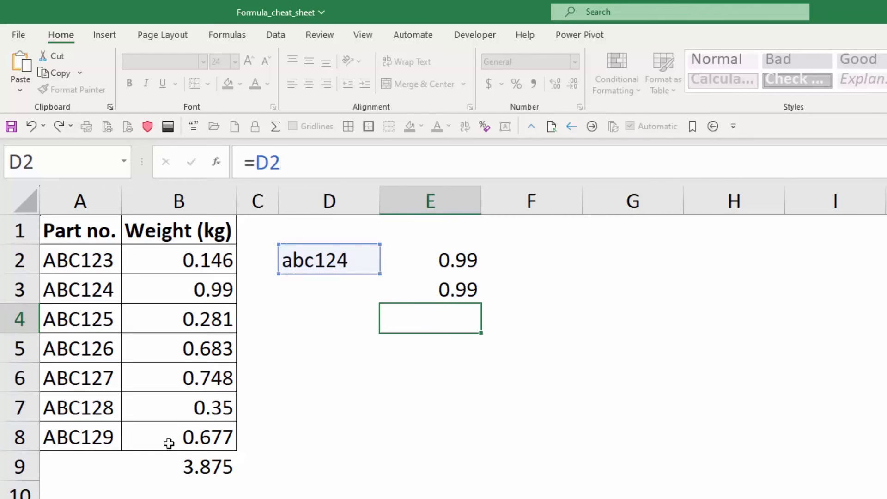
{"action": "key", "text": "Up"}
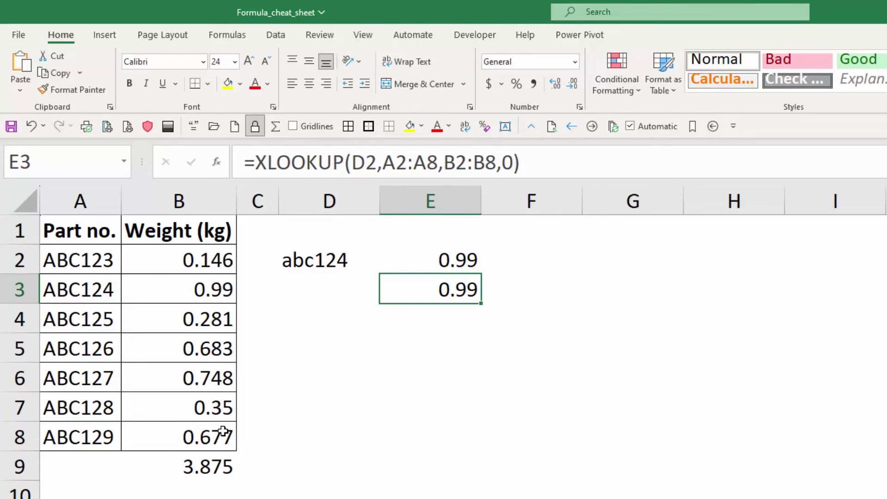
{"action": "left_click", "coordinate": [437, 162]}
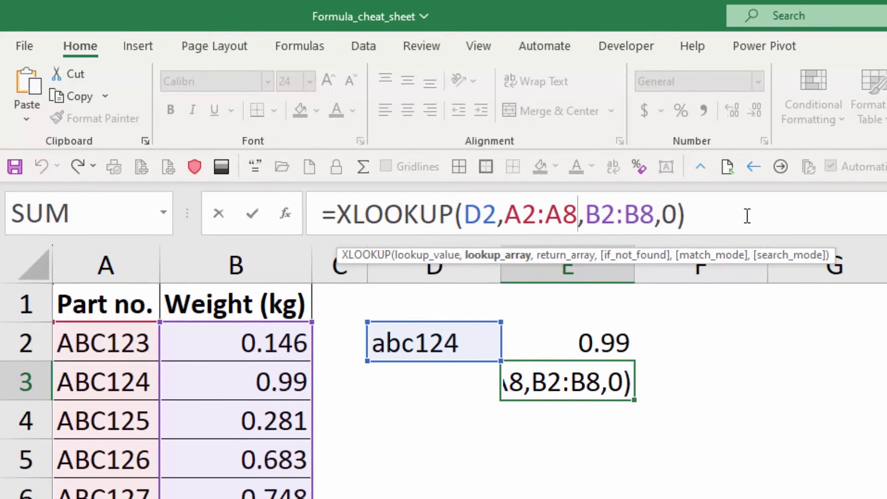
{"action": "key", "text": "F4"}
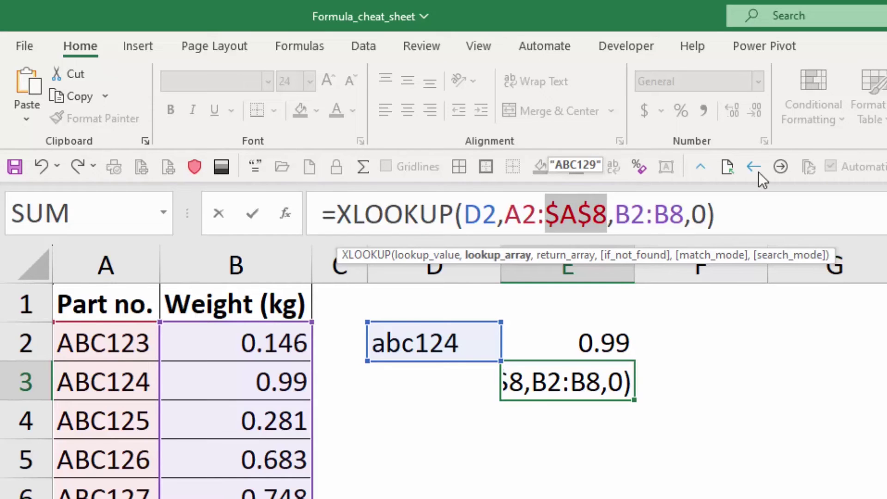
{"action": "left_click", "coordinate": [619, 214]}
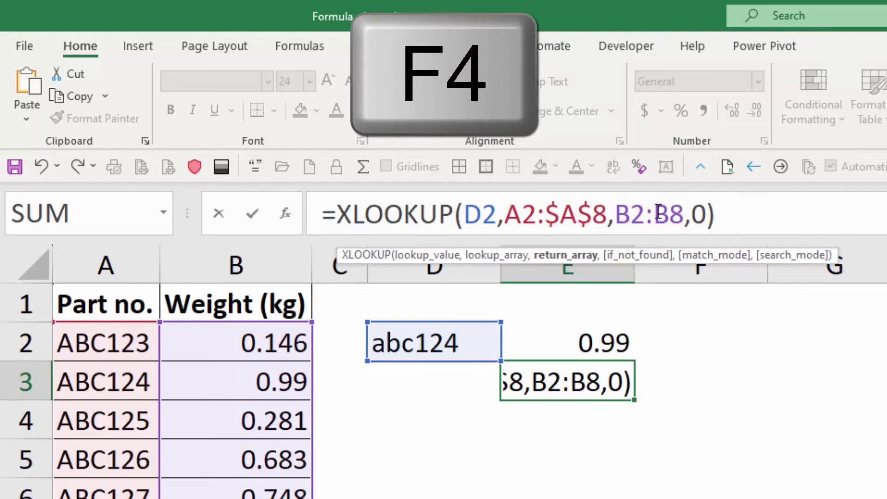
{"action": "key", "text": "F4"}
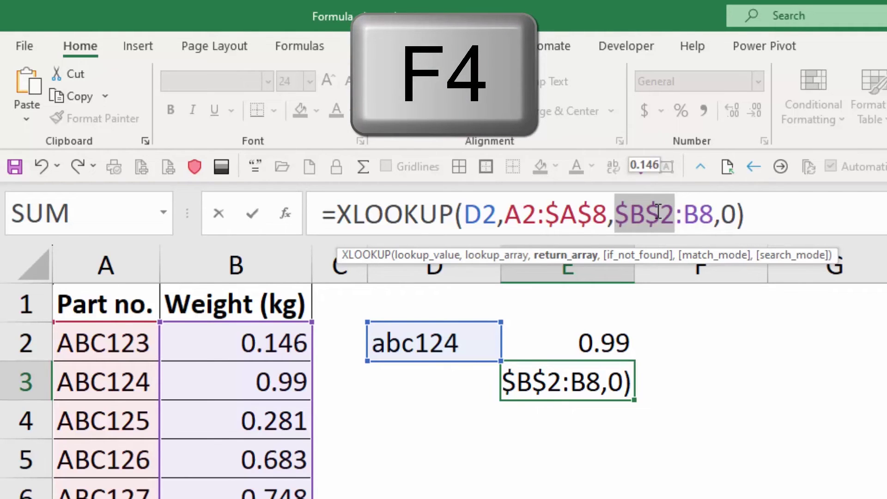
{"action": "key", "text": "F4"}
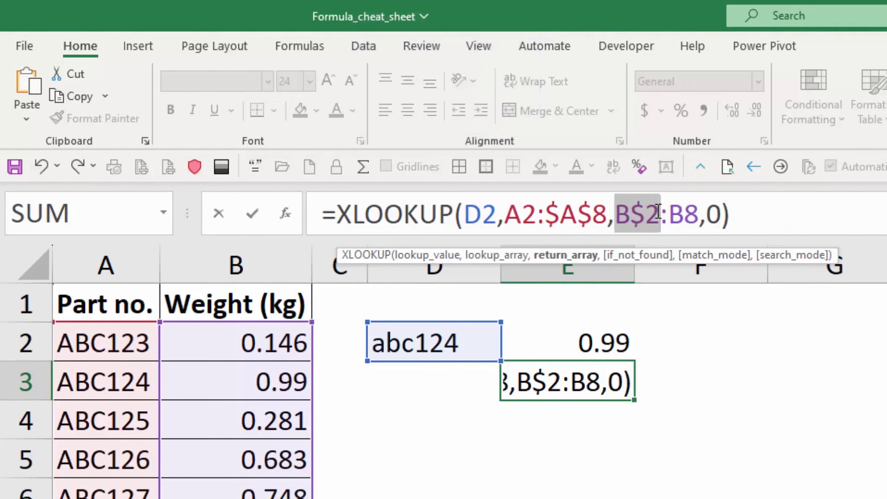
{"action": "key", "text": "F4"}
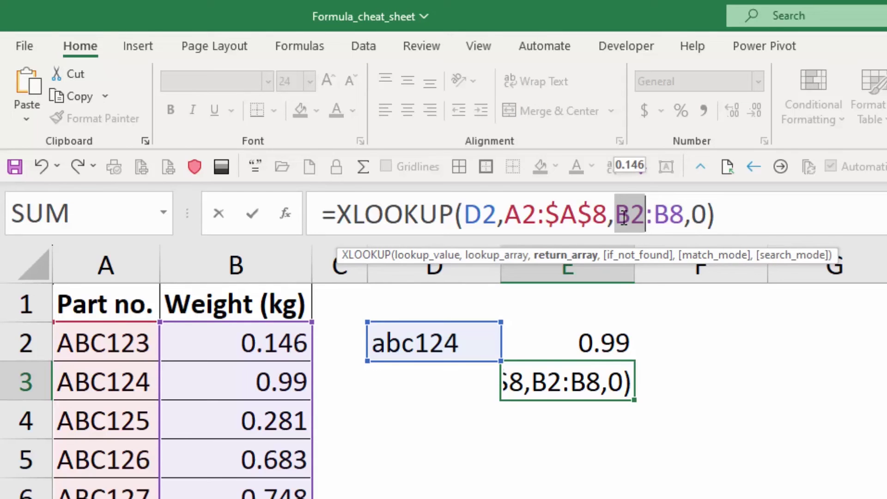
{"action": "left_click", "coordinate": [623, 214]}
{"action": "left_click_drag", "start_coordinate": [623, 215], "coordinate": [684, 215]}
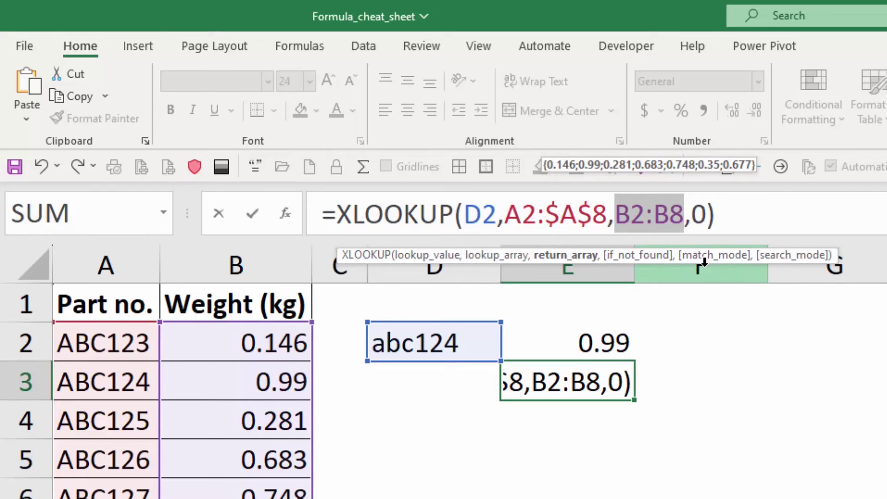
{"action": "key", "text": "F4"}
{"action": "key", "text": "F4"}
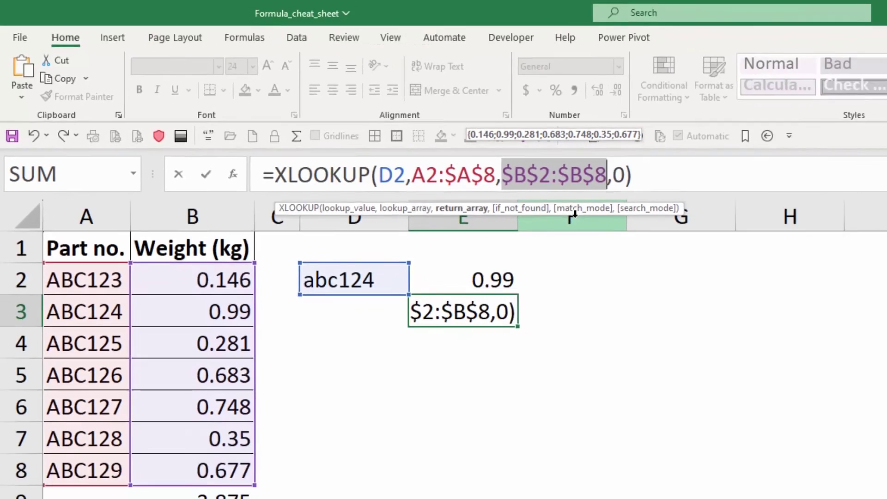
{"action": "key", "text": "ctrl+Return"}
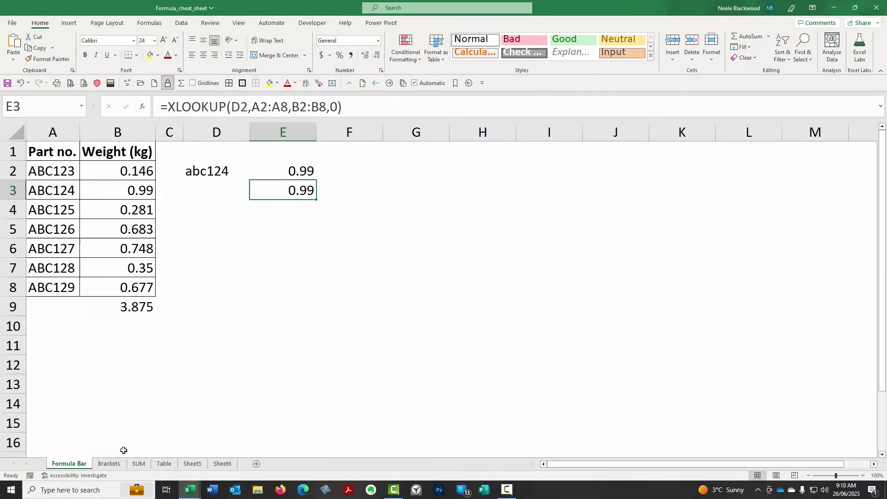
On the Brackets sheet, enter =5+10*3 in A1, giving 35.
{"action": "left_click", "coordinate": [109, 463]}
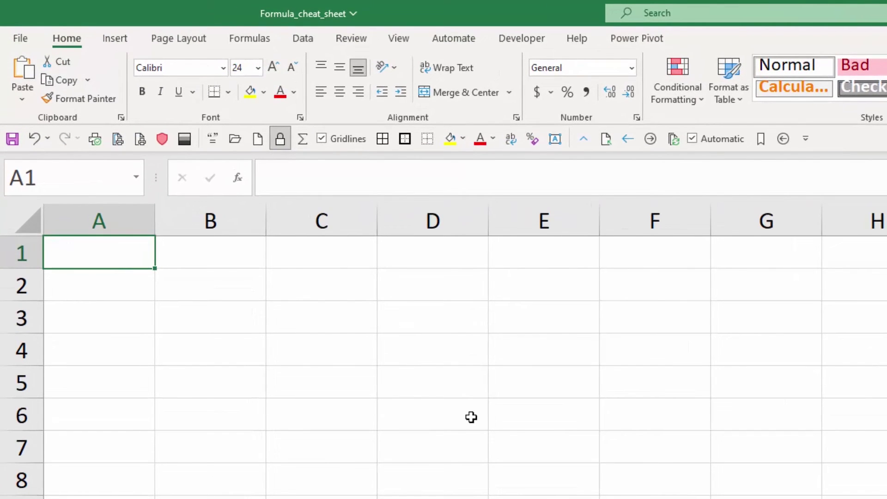
{"action": "type", "text": "+"}
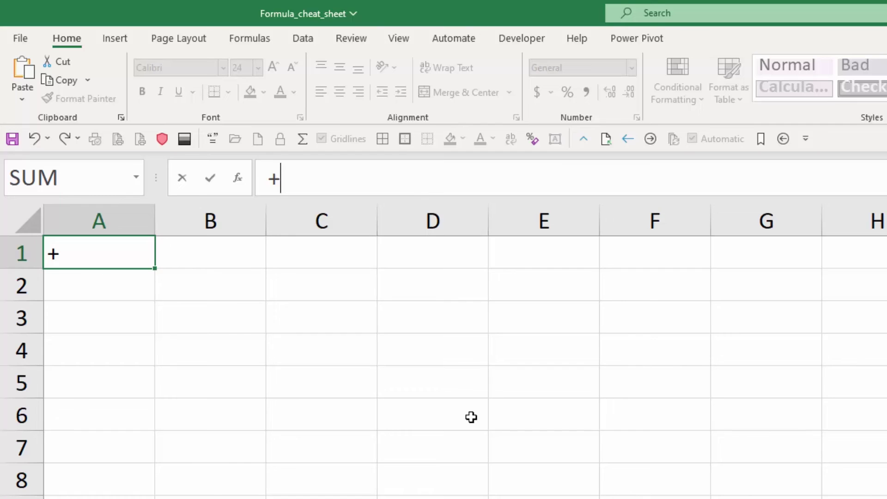
{"action": "type", "text": "5+1"}
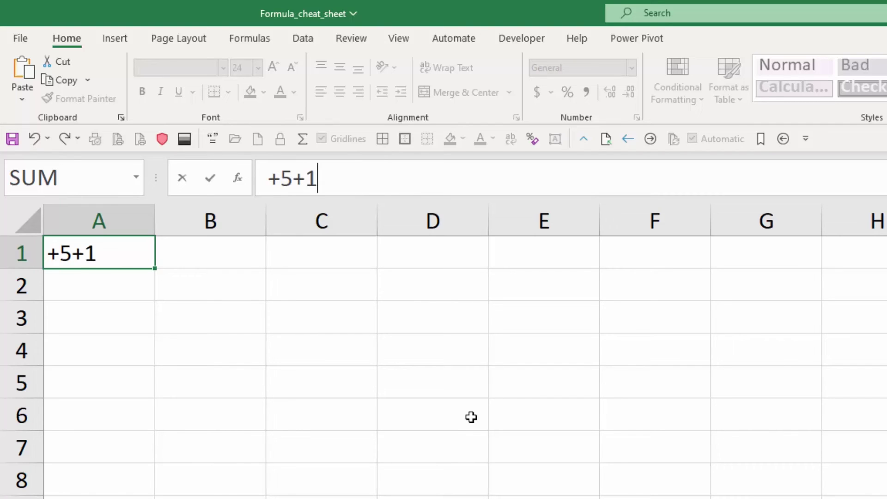
{"action": "type", "text": "0*"}
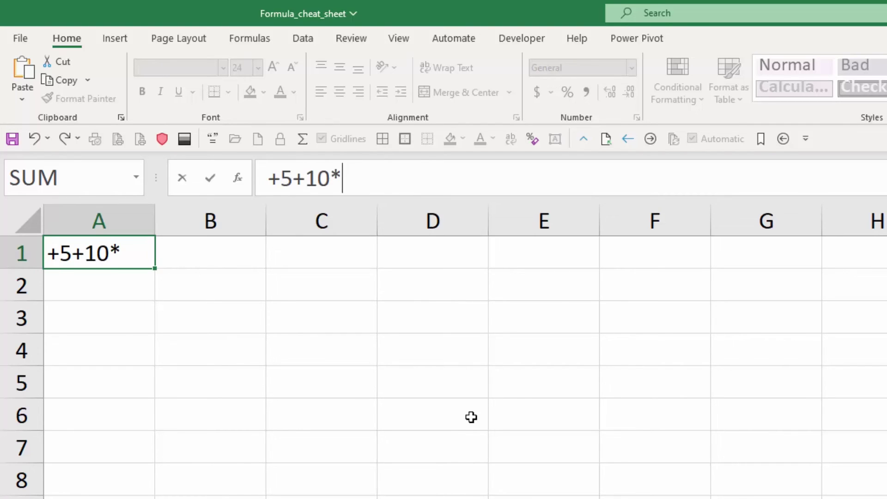
{"action": "type", "text": "3"}
{"action": "key", "text": "Return"}
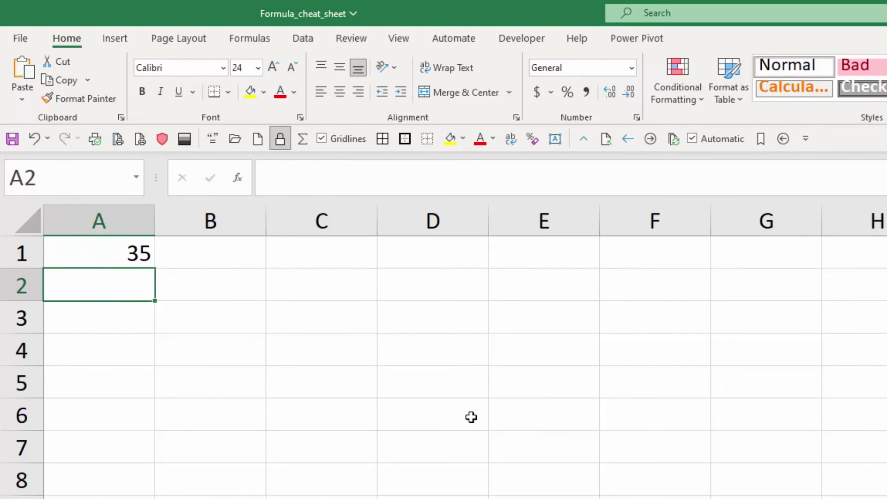
{"action": "key", "text": "Up"}
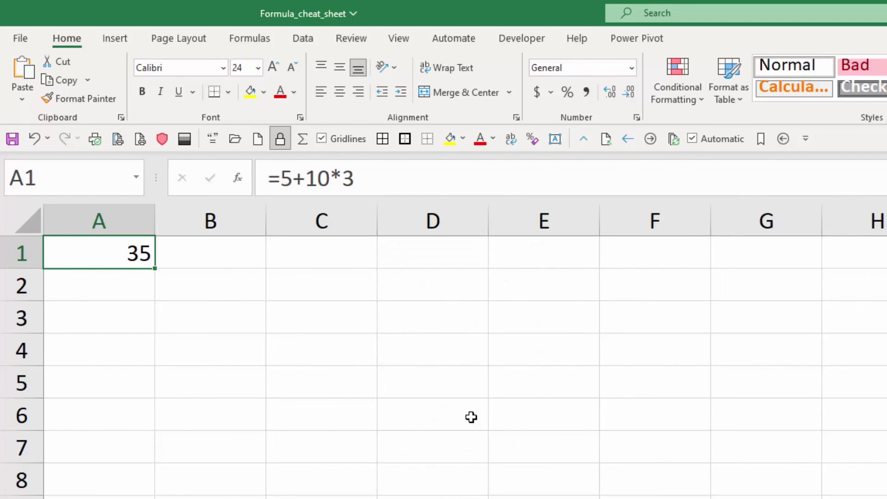
Edit A1 to =(5+10)*3 so it calculates to 45.
{"action": "key", "text": "F2"}
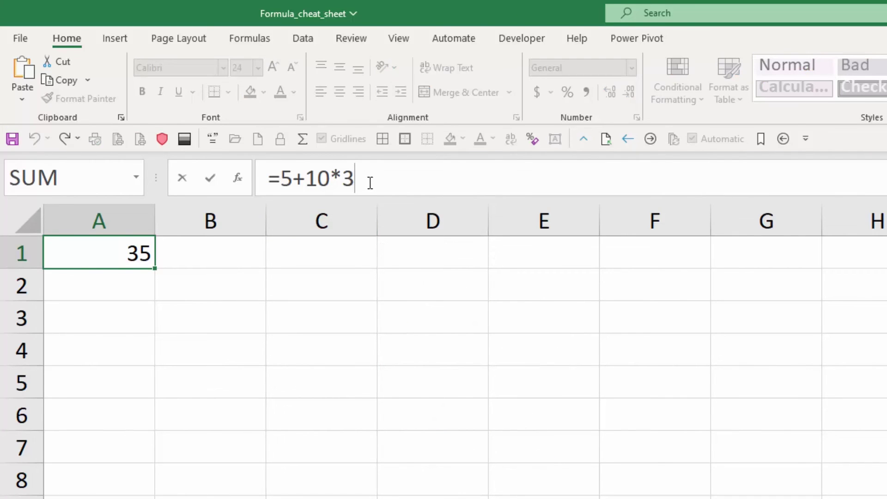
{"action": "key", "text": "shift+Left"}
{"action": "key", "text": "shift+Left"}
{"action": "key", "text": "shift+Left"}
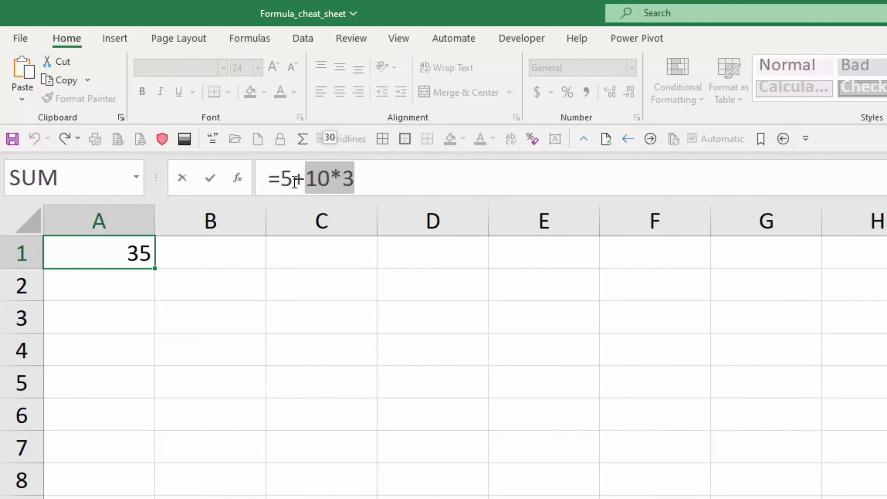
{"action": "left_click", "coordinate": [282, 181]}
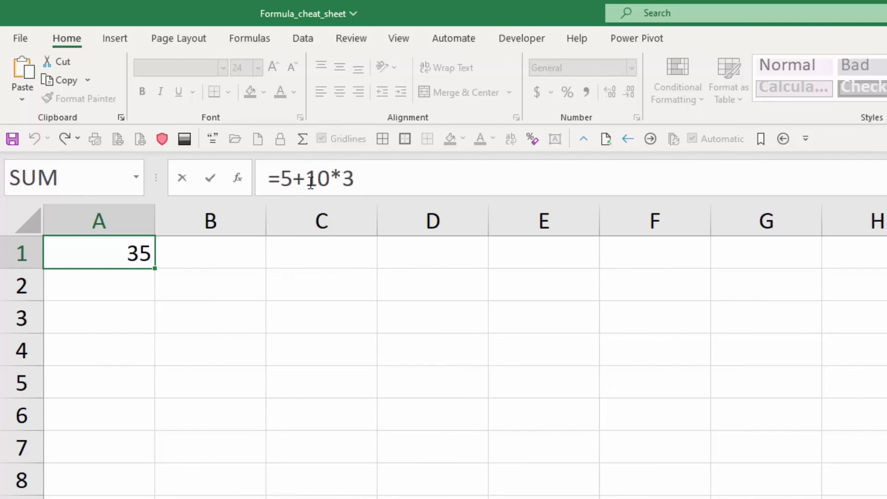
{"action": "type", "text": "("}
{"action": "key", "text": "Right"}
{"action": "key", "text": "Right"}
{"action": "key", "text": "Right"}
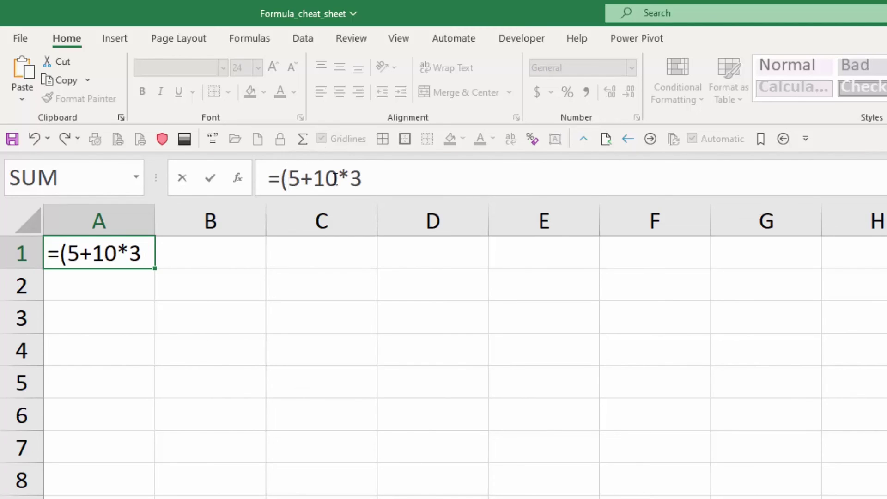
{"action": "type", "text": ")"}
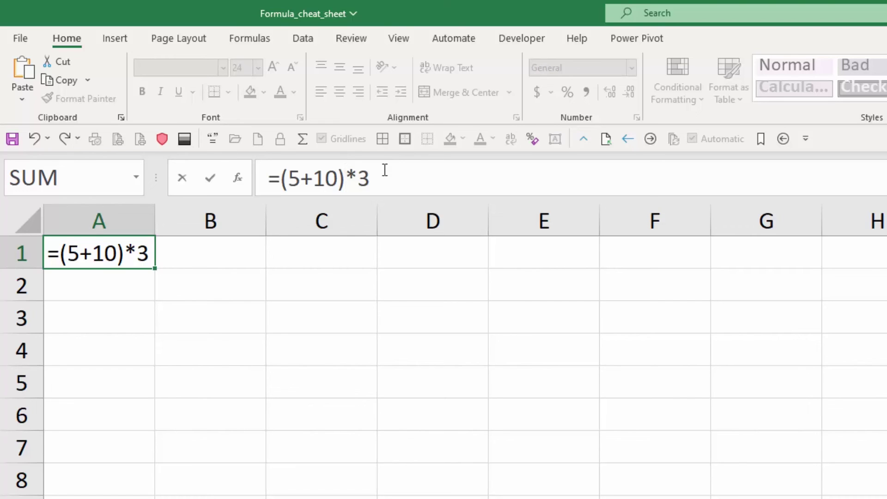
{"action": "key", "text": "Return"}
{"action": "key", "text": "Up"}
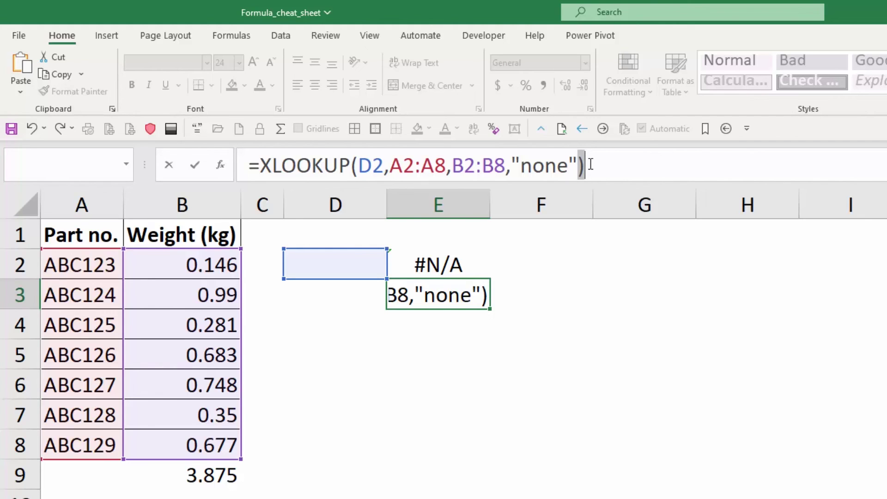
Wrap E3's XLOOKUP in IF(D2="","",...) so it stays blank when D2 is empty.
{"action": "key", "text": "ctrl+Return"}
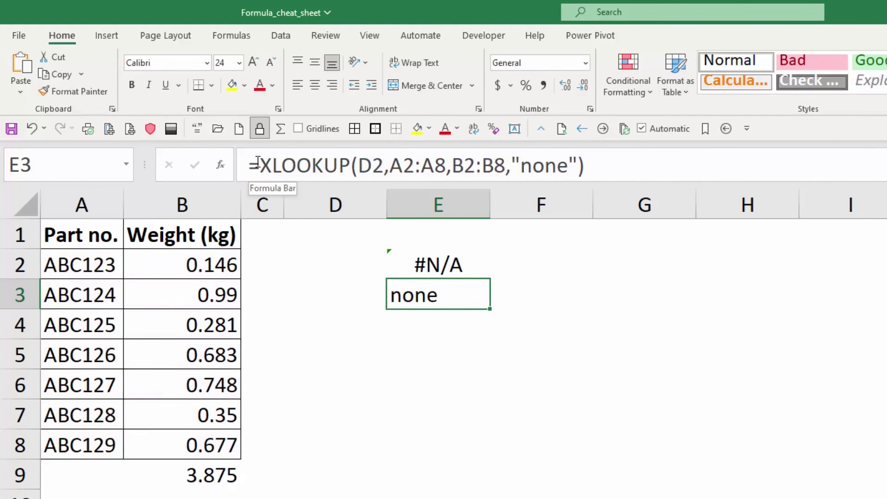
{"action": "left_click", "coordinate": [256, 164]}
{"action": "type", "text": "if("}
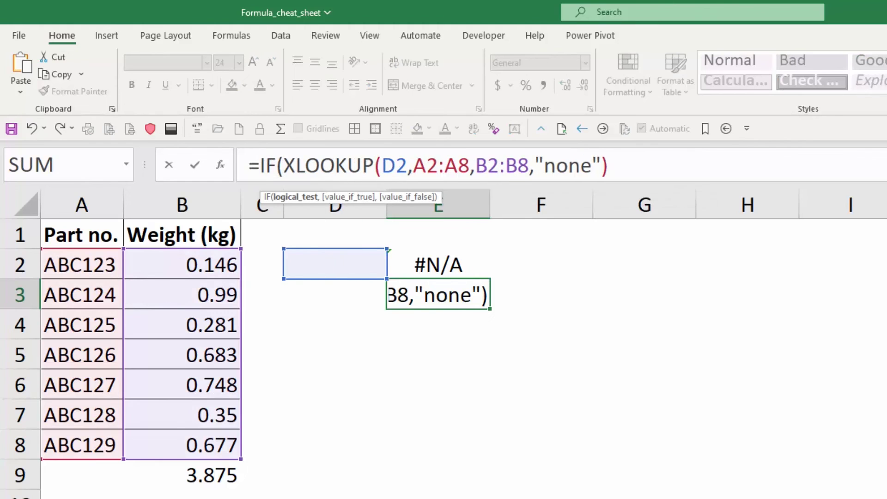
{"action": "left_click", "coordinate": [318, 256]}
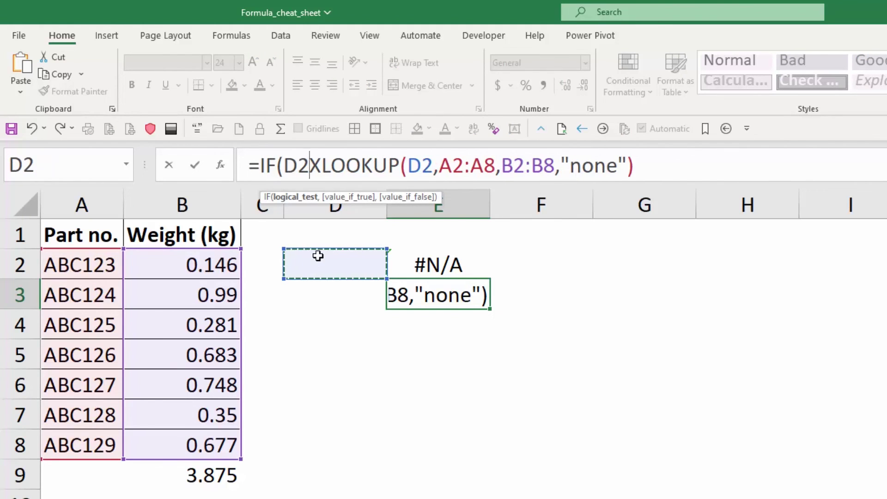
{"action": "type", "text": "=\"\""}
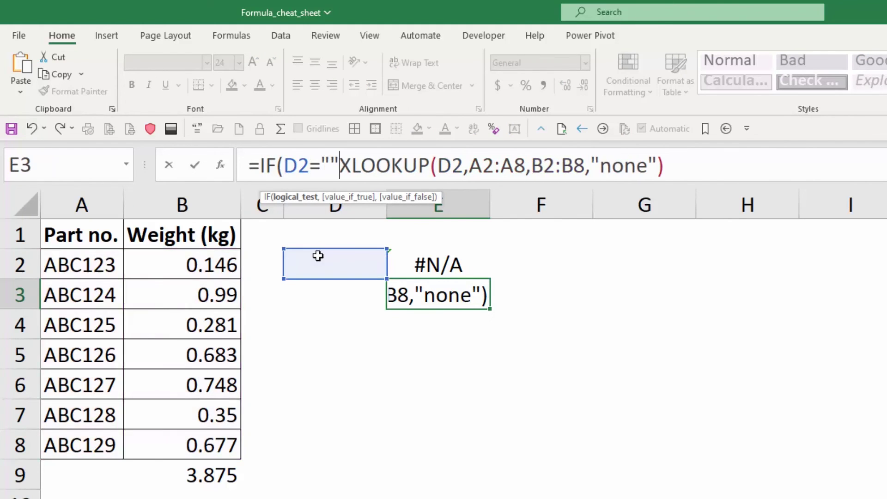
{"action": "type", "text": ","}
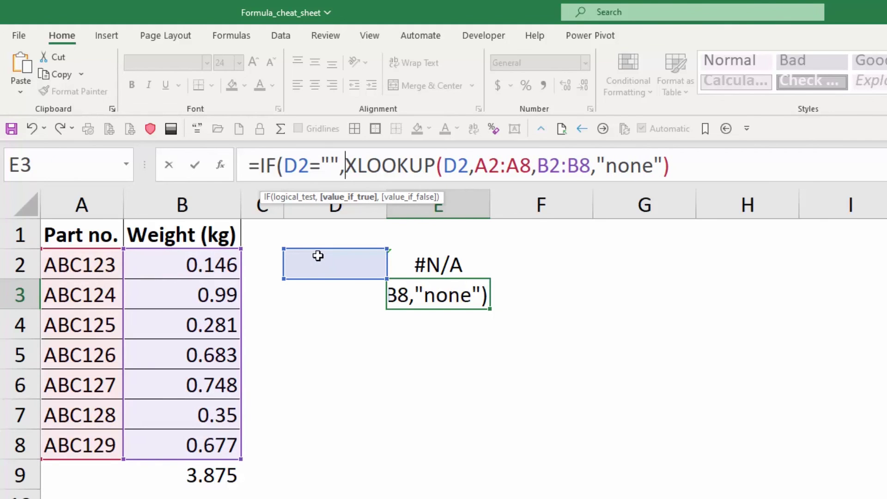
{"action": "type", "text": "\"\""}
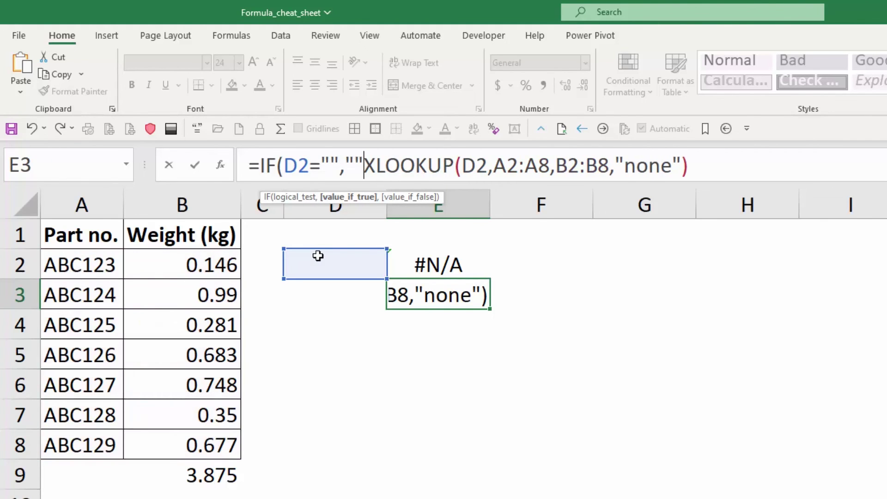
{"action": "type", "text": ","}
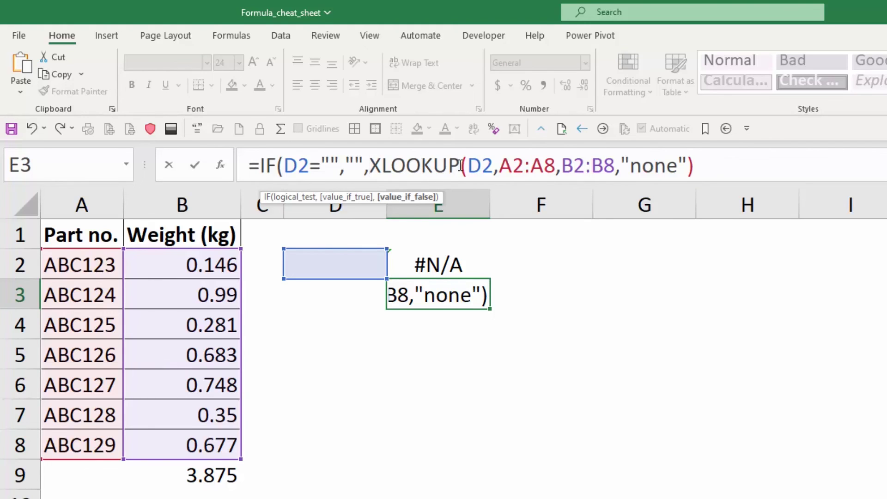
{"action": "left_click", "coordinate": [718, 164]}
{"action": "type", "text": ")"}
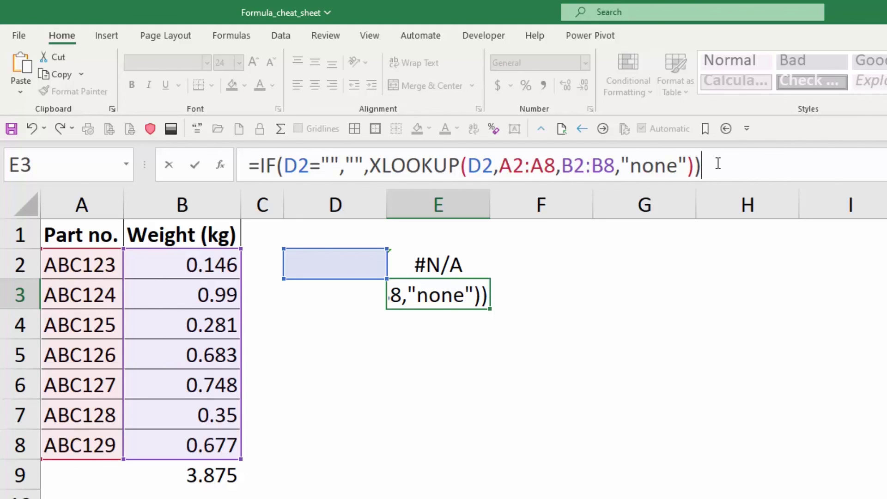
Fix the closing brackets after "none" so the IF-wrapped formula is balanced.
{"action": "left_click", "coordinate": [464, 165]}
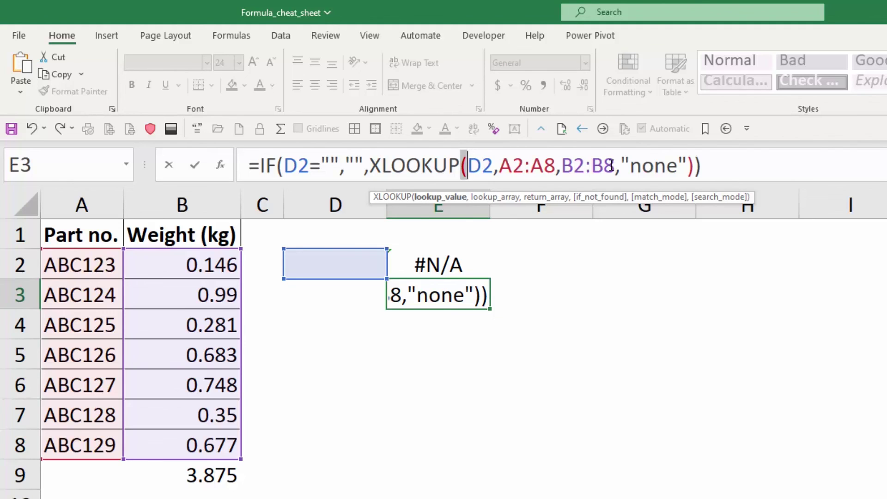
{"action": "left_click", "coordinate": [693, 165]}
{"action": "key", "text": "Left"}
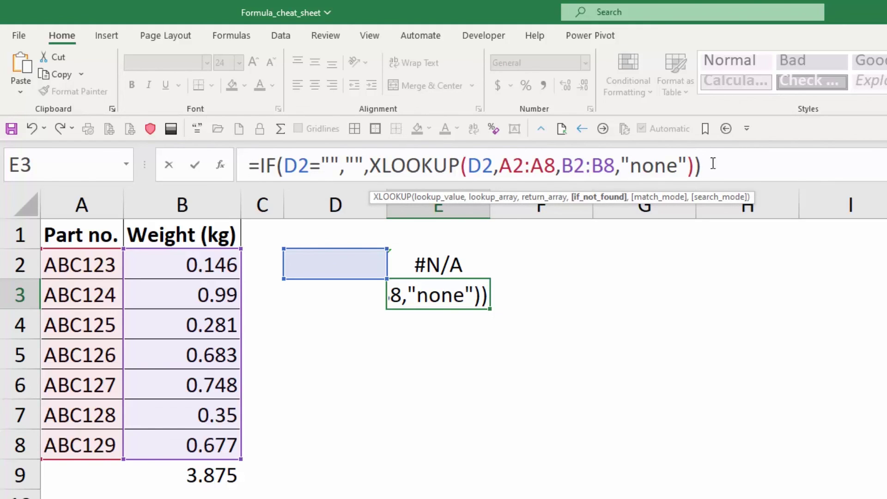
{"action": "left_click", "coordinate": [719, 166]}
{"action": "key", "text": "BackSpace"}
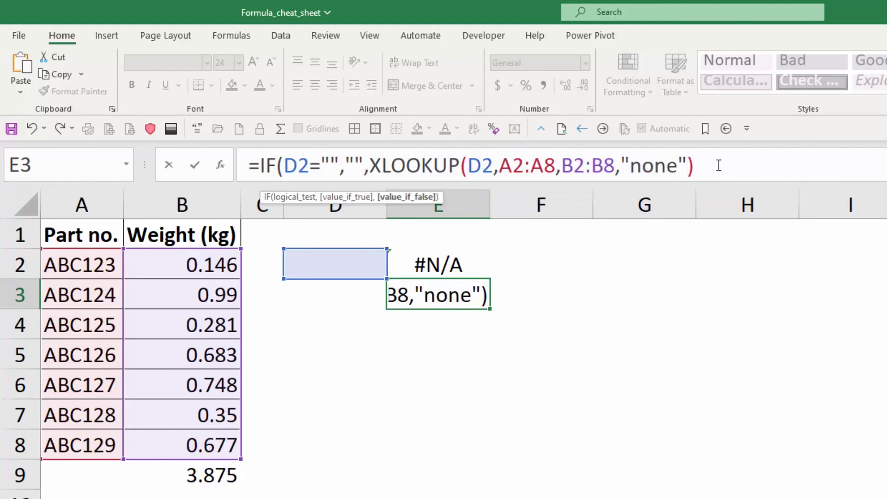
{"action": "key", "text": "BackSpace"}
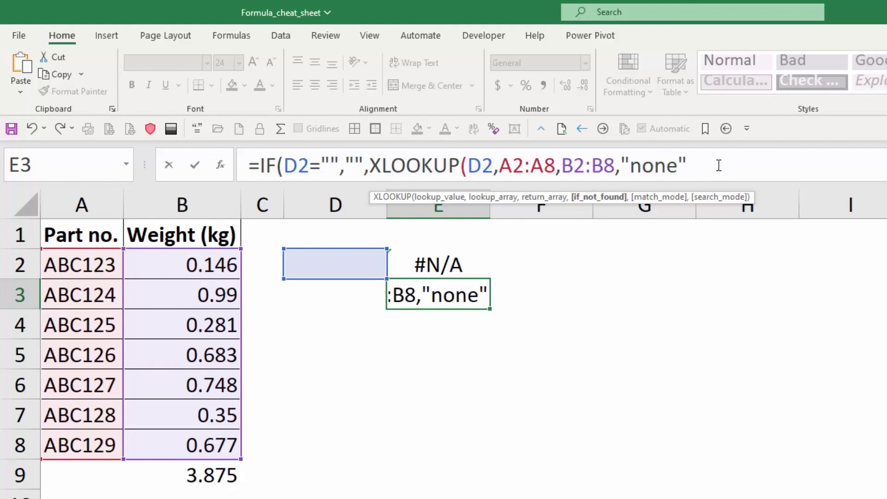
{"action": "type", "text": ")"}
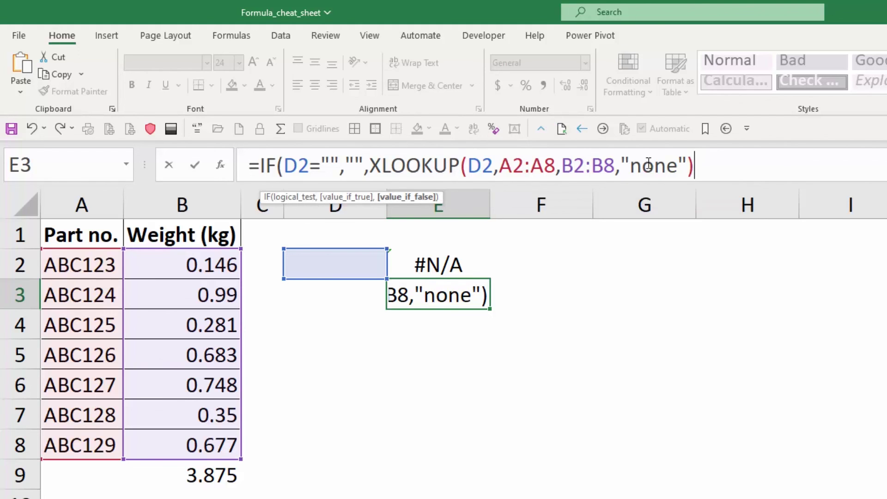
{"action": "type", "text": ")"}
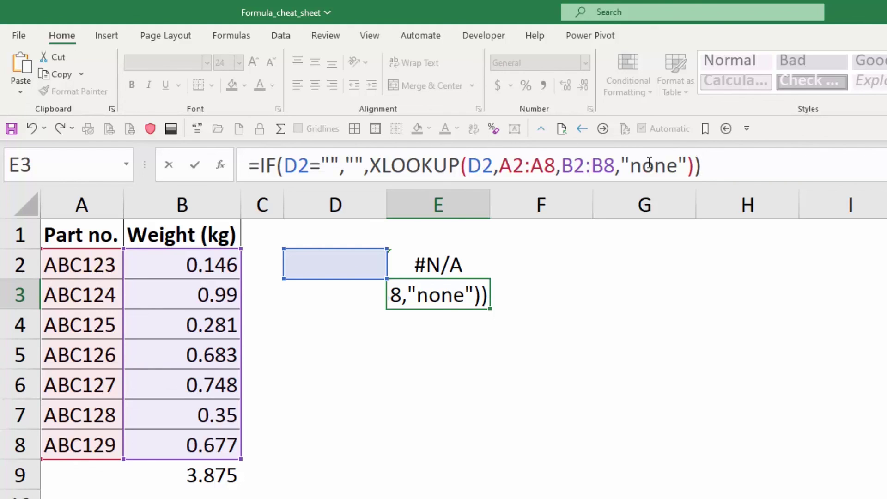
{"action": "type", "text": ")"}
Enter abc999 in D2 so E3 returns none, and highlight the if_not_found text.
{"action": "key", "text": "ctrl+Return"}
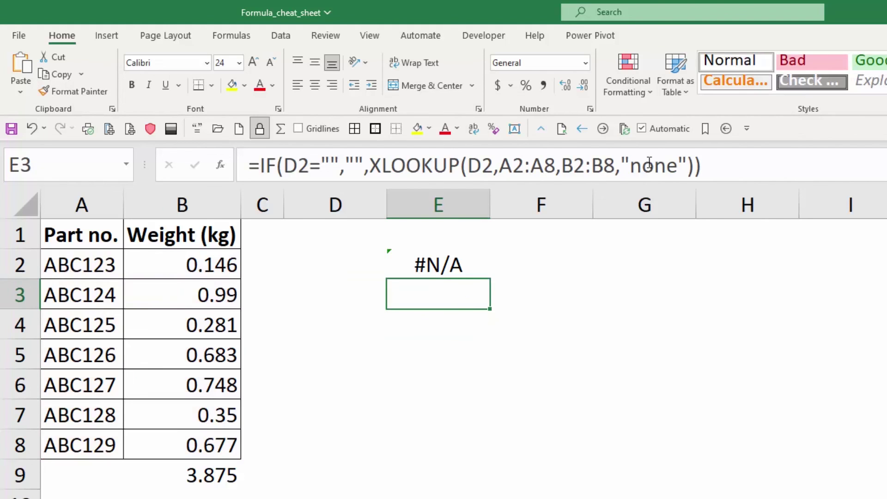
{"action": "left_click", "coordinate": [338, 258]}
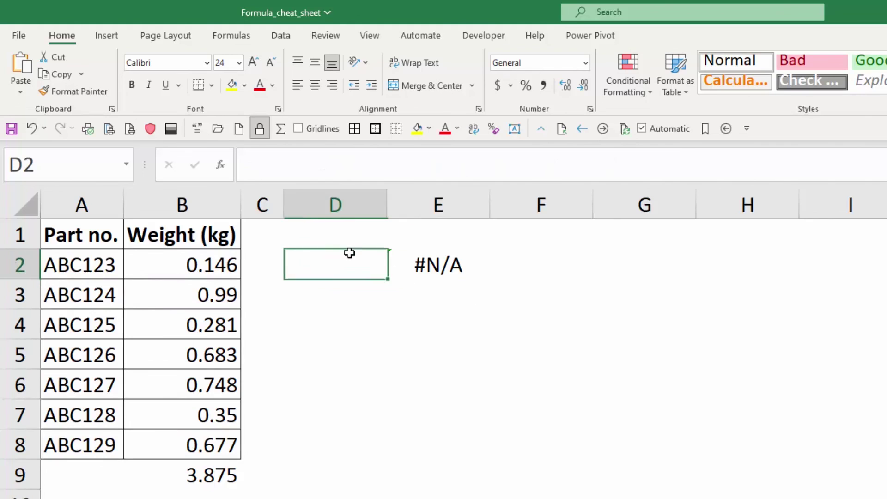
{"action": "left_click", "coordinate": [404, 275]}
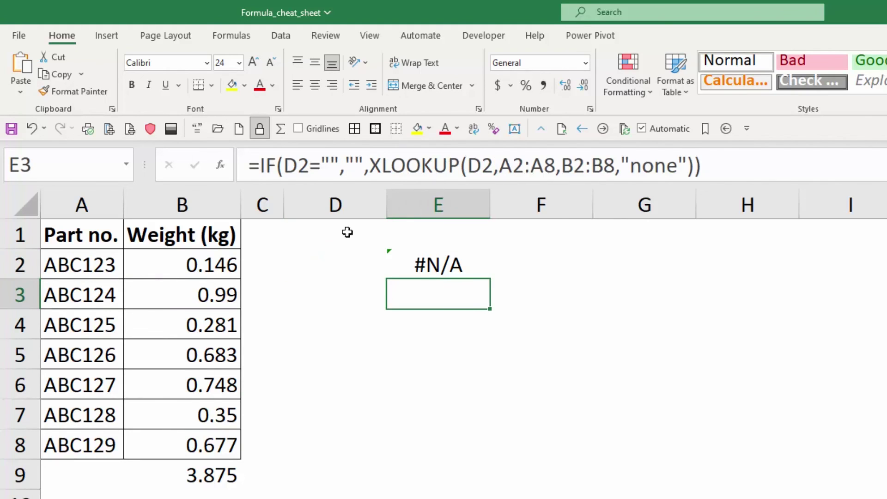
{"action": "left_click", "coordinate": [344, 255]}
{"action": "type", "text": "a"}
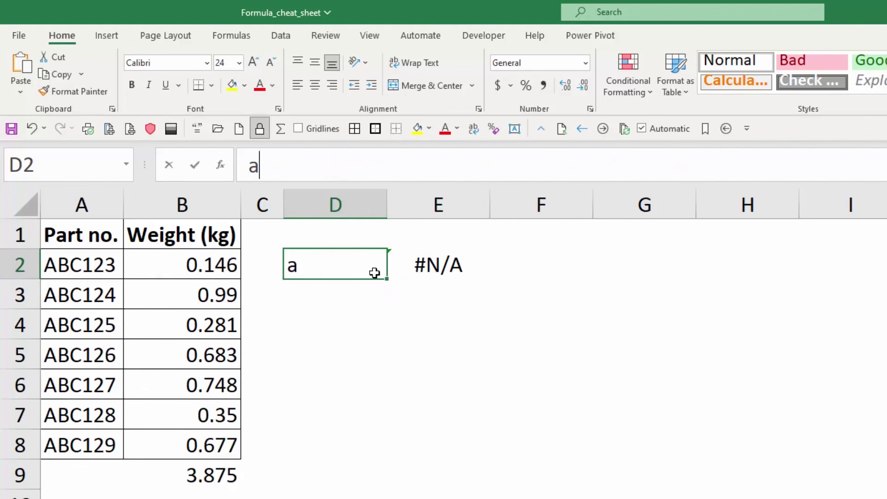
{"action": "type", "text": "bc999"}
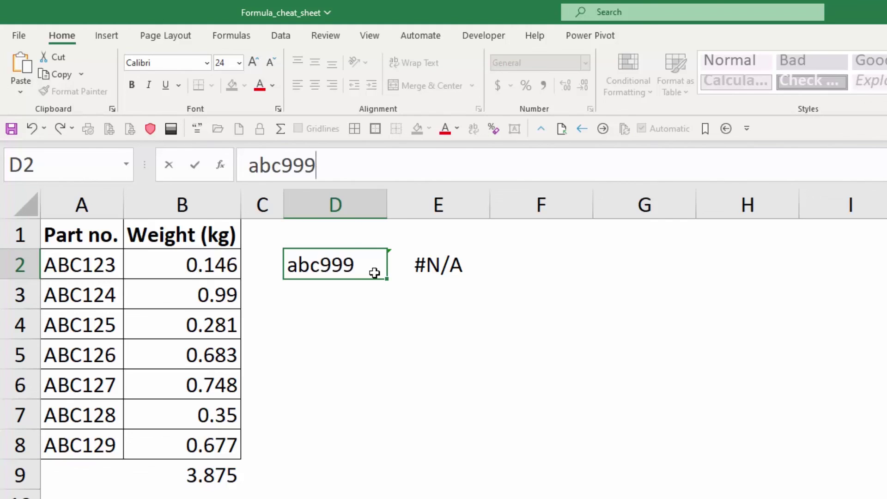
{"action": "key", "text": "Return"}
{"action": "key", "text": "Right"}
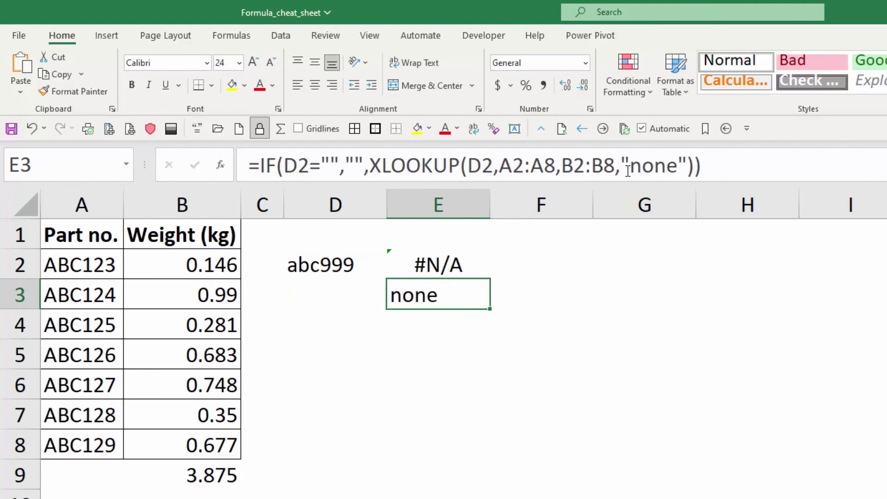
{"action": "left_click_drag", "start_coordinate": [626, 162], "coordinate": [683, 165]}
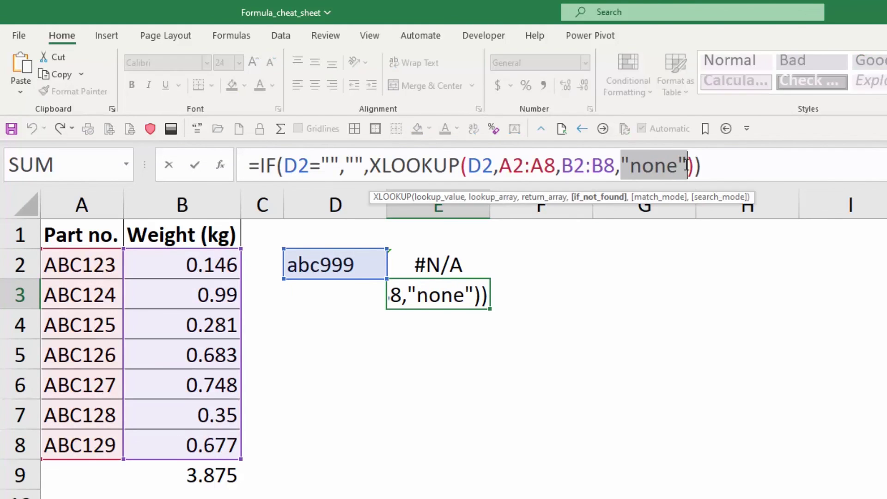